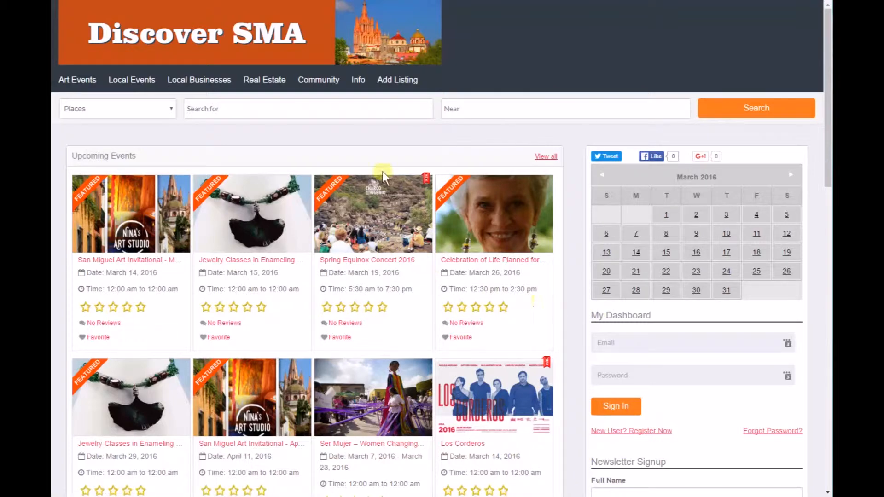
Show the Add Listing dropdown with its Add Place and Add Event choices.
mouse_move(389, 80)
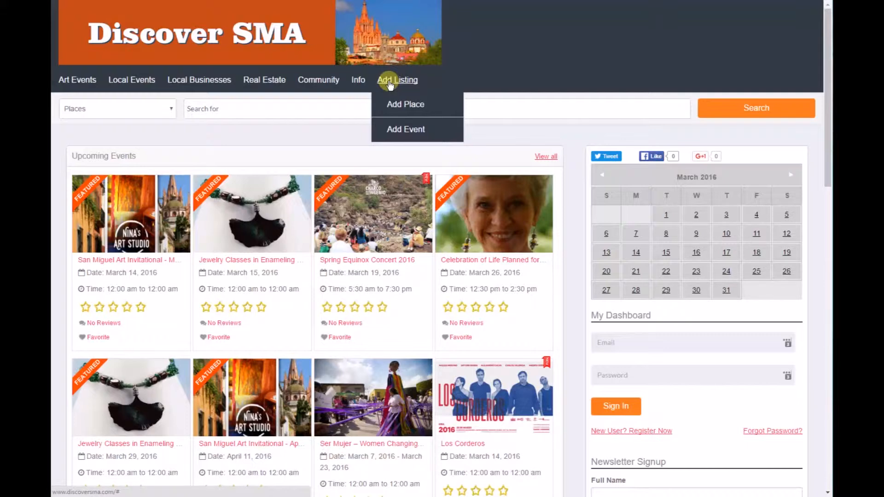
Go to Add Place and try signing in with a saved account login.
left_click(409, 105)
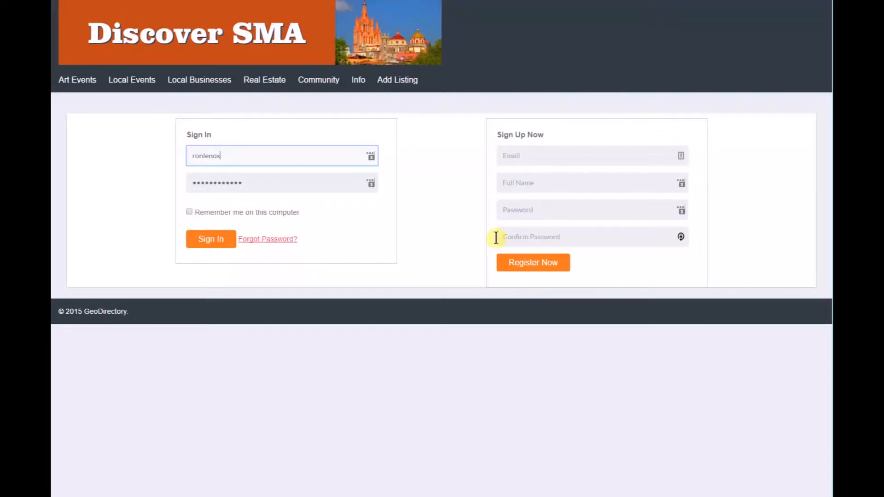
left_click(371, 156)
left_click(224, 237)
left_click(213, 241)
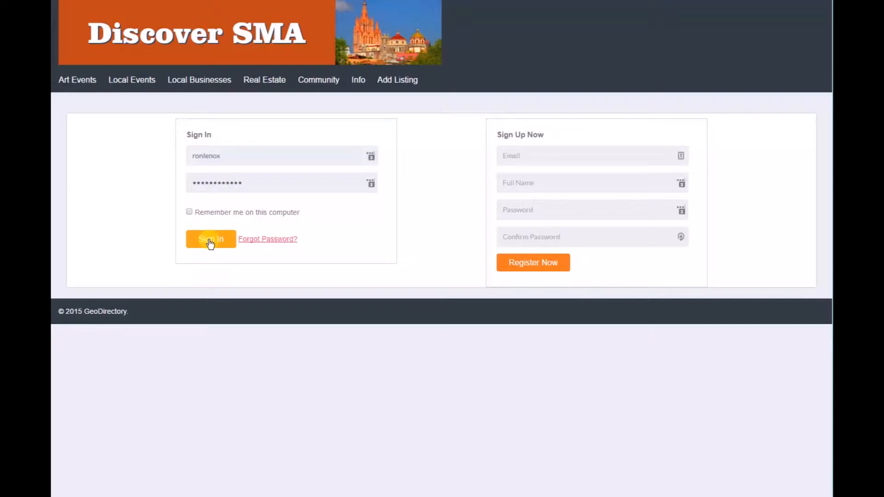
left_click(210, 245)
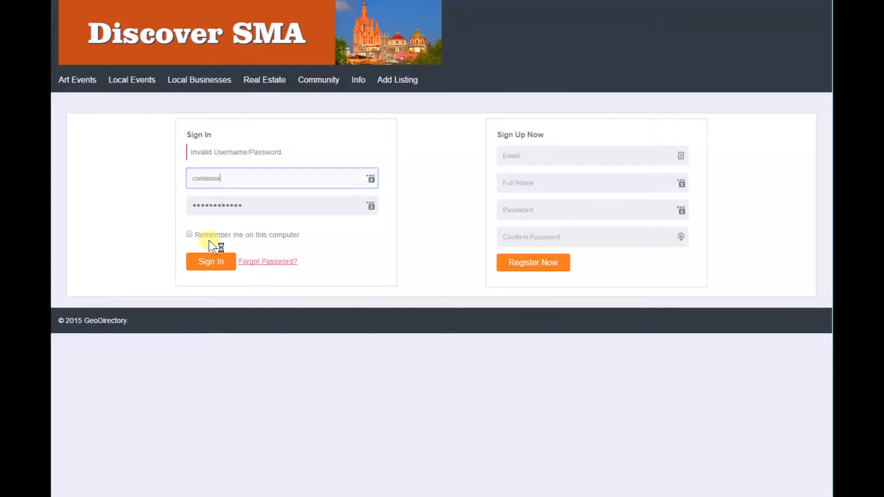
Sign in again using the other saved account login.
left_click(370, 179)
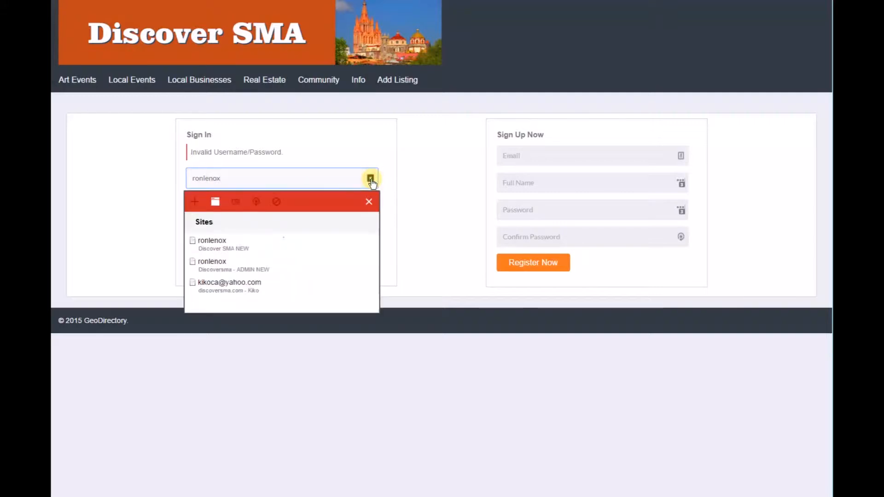
left_click(231, 264)
left_click(215, 261)
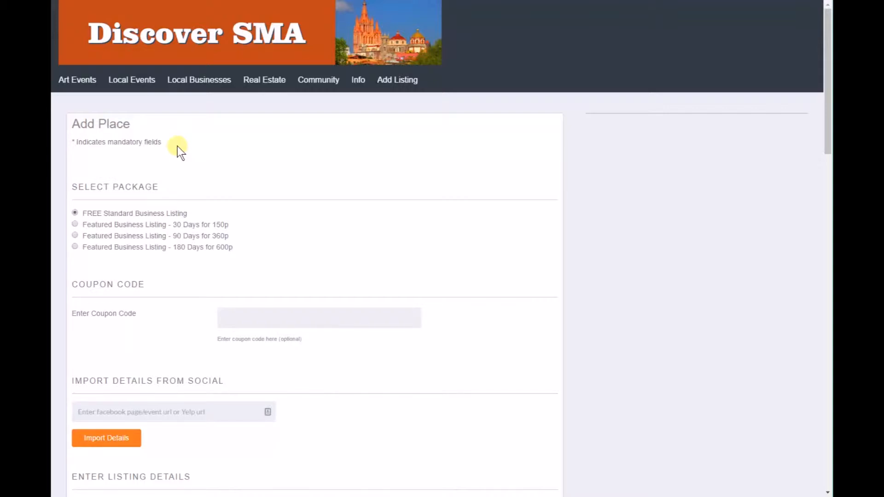
scroll(294, 132, "down", 4)
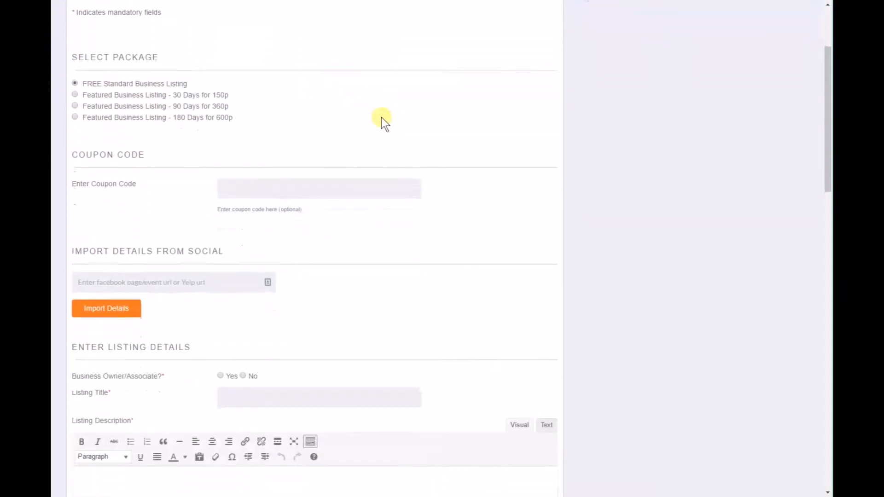
scroll(372, 74, "up", 1)
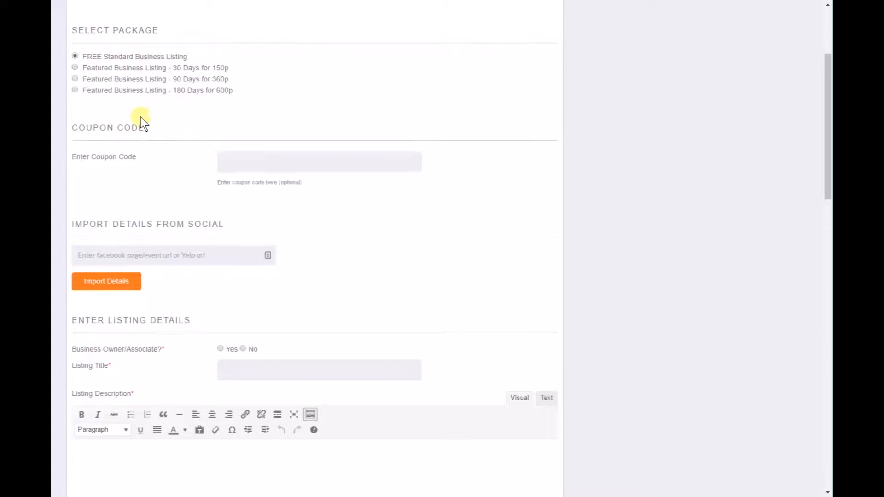
scroll(140, 118, "down", 1)
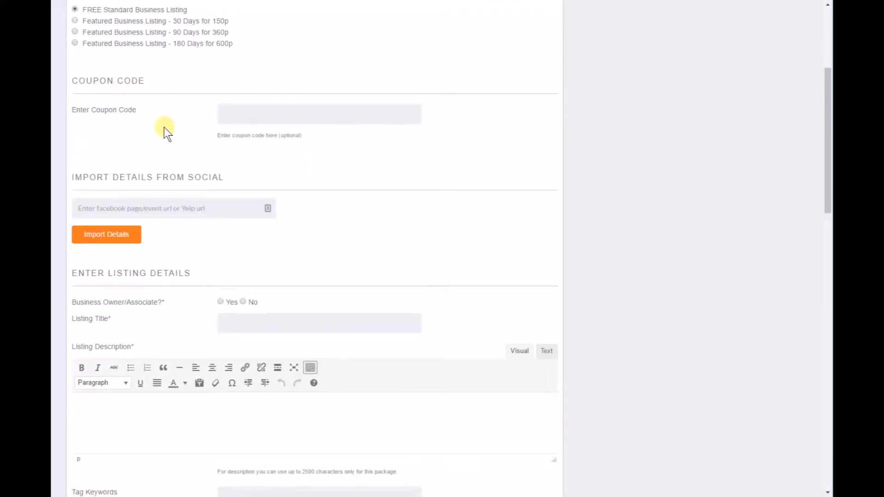
scroll(192, 113, "down", 2)
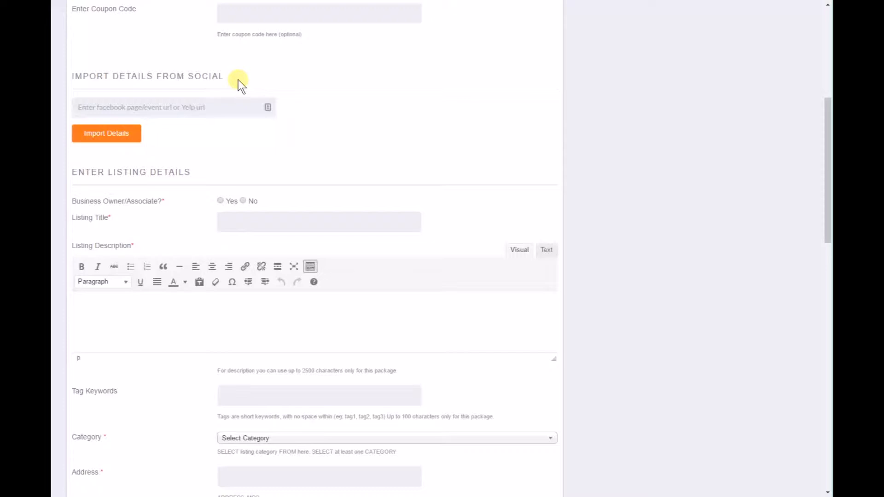
left_click(128, 112)
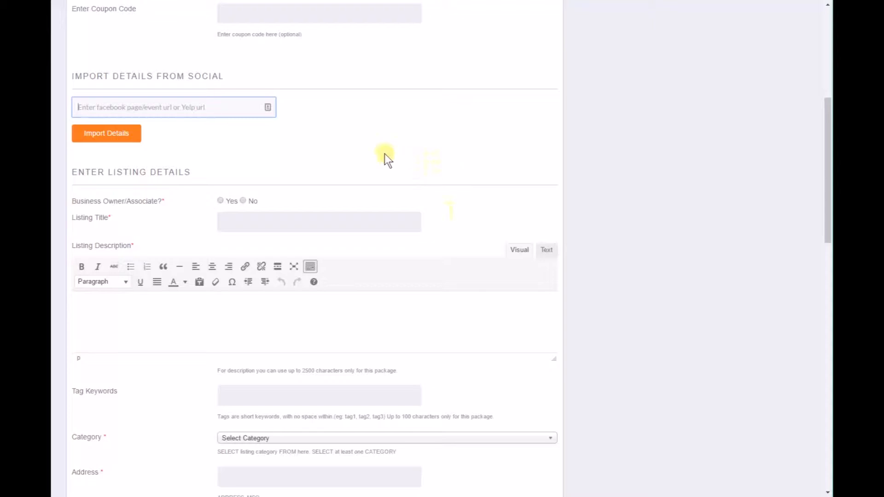
left_click(348, 124)
scroll(341, 116, "down", 2)
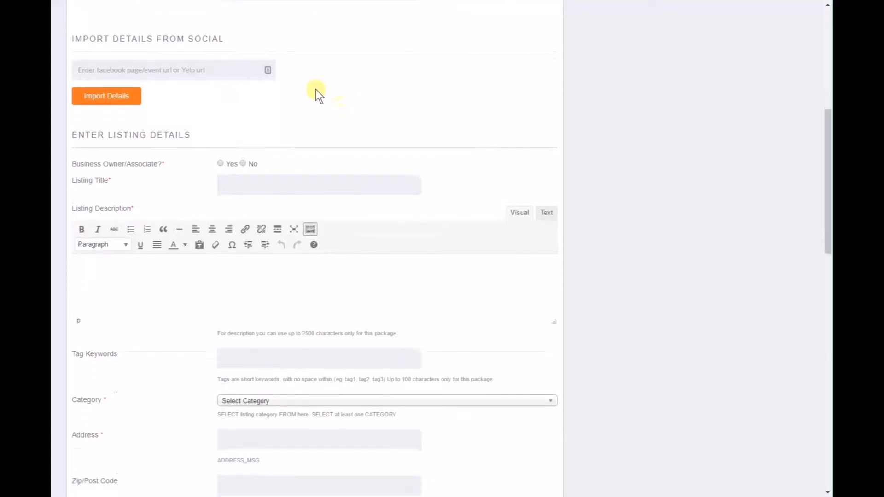
scroll(316, 90, "down", 2)
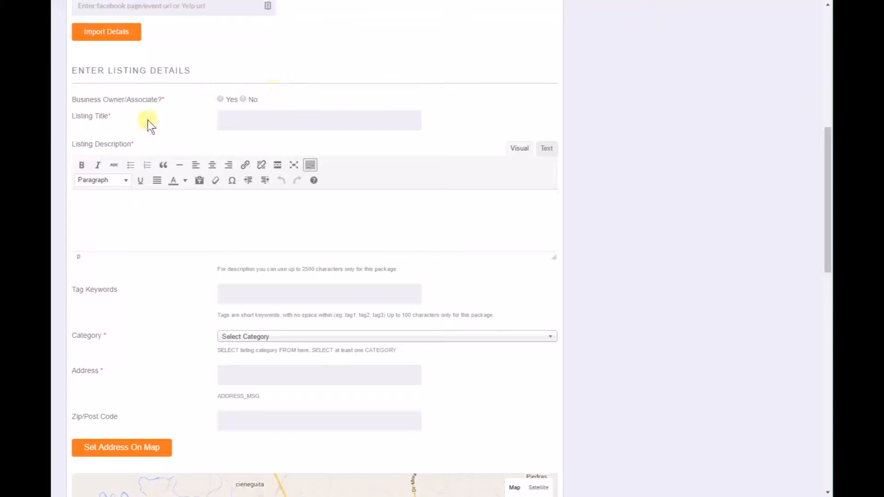
Enter the title 'Place for Sale' and type the listing description.
left_click(243, 121)
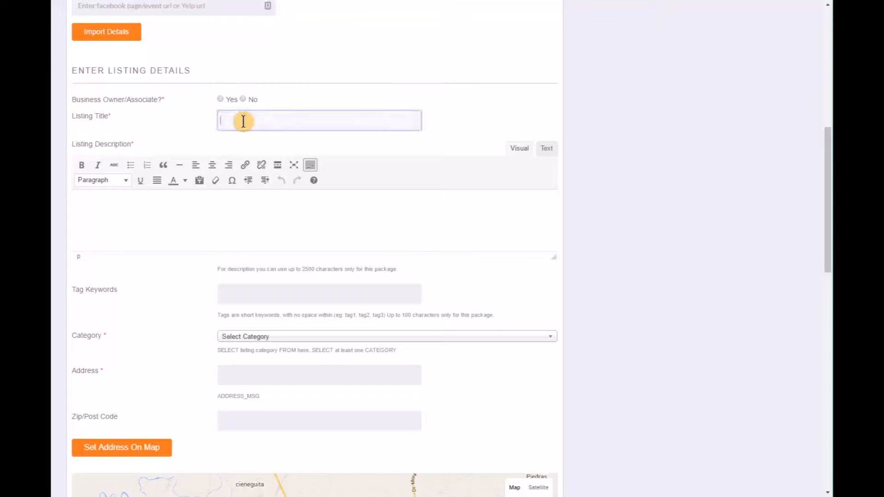
type("Place for Sale")
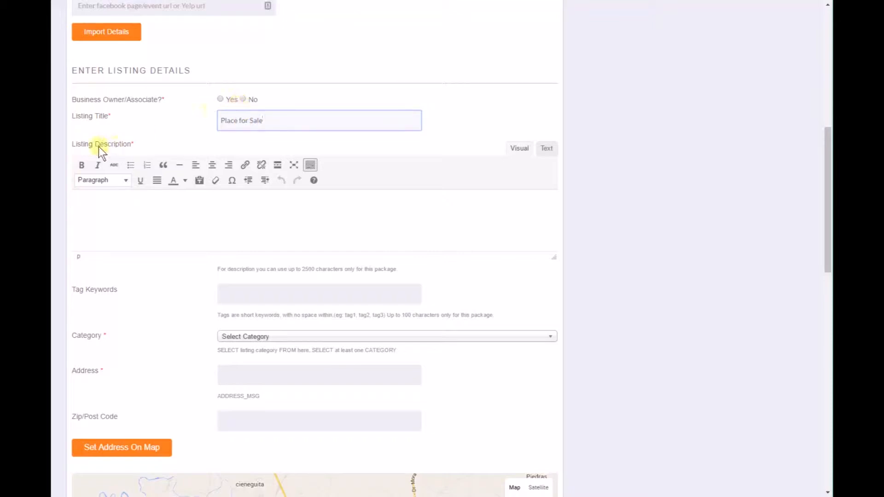
left_click(119, 221)
type("List")
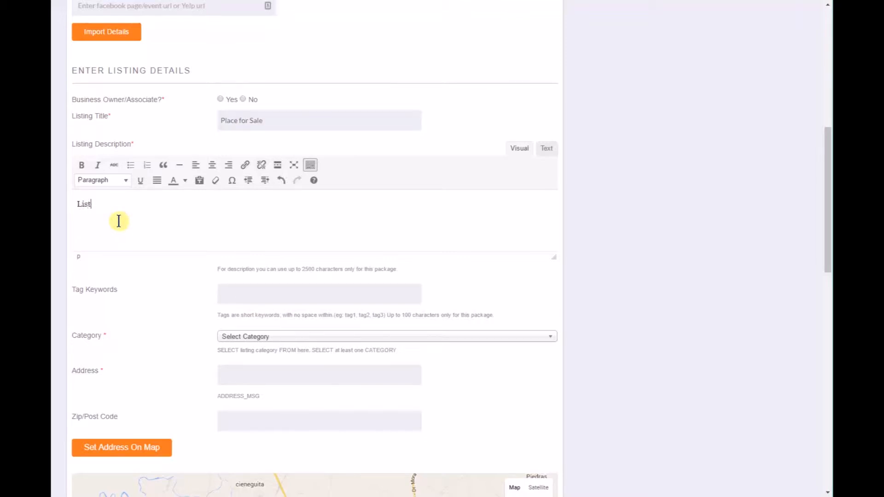
type(" the discription of the s")
key("BackSpace")
type("lace.")
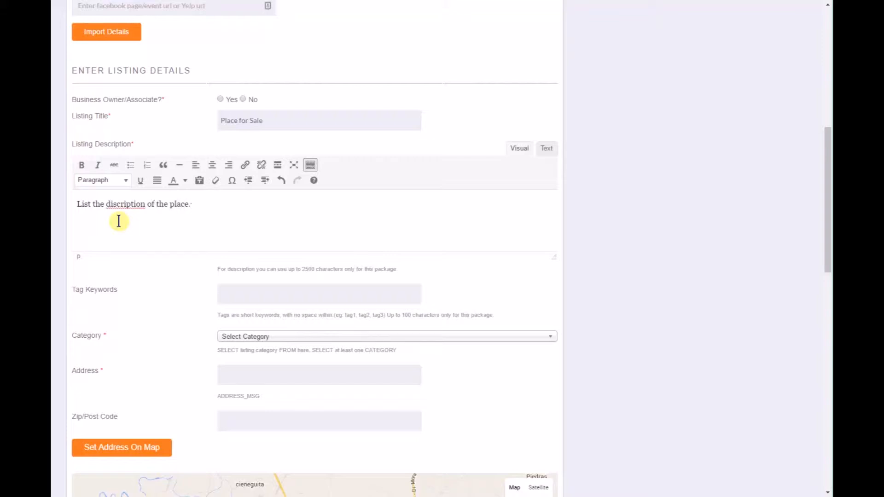
Correct the misspelled 'discription' to 'description' using the spelling suggestion.
right_click(118, 205)
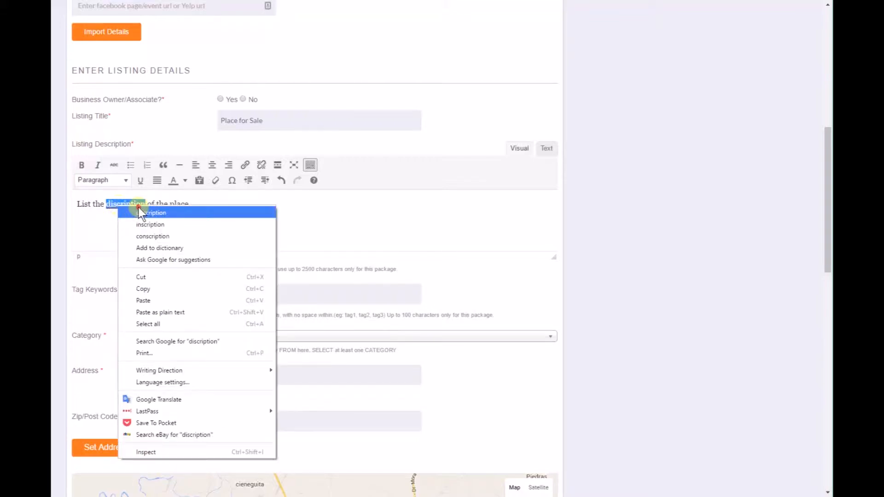
left_click(139, 208)
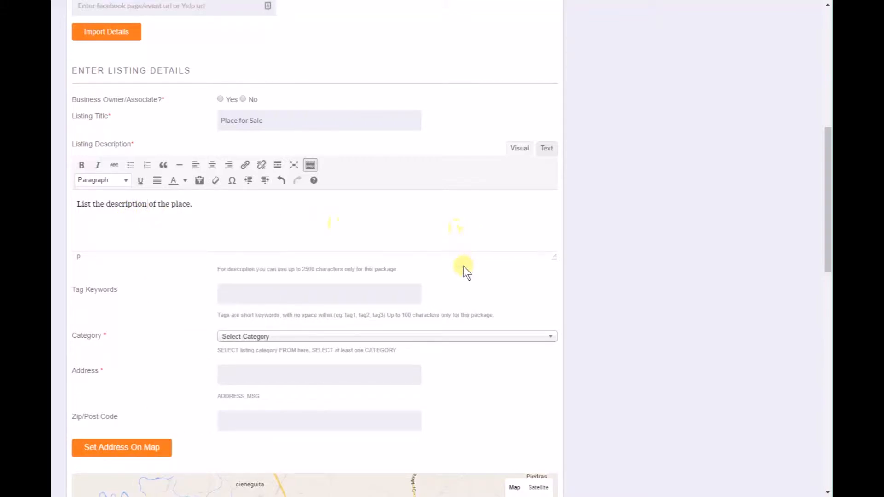
scroll(464, 266, "down", 3)
scroll(65, 142, "down", 1)
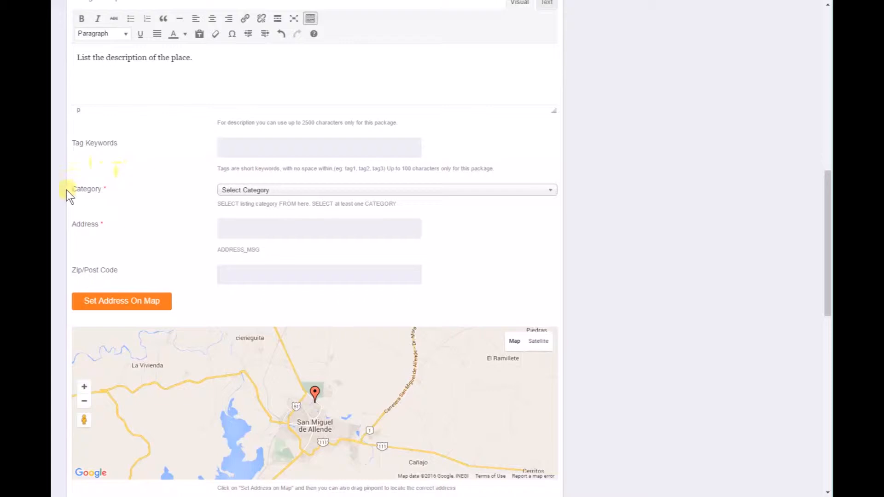
Pick Real Estate as the category, then add the Homes for Sale sub-category.
left_click(262, 193)
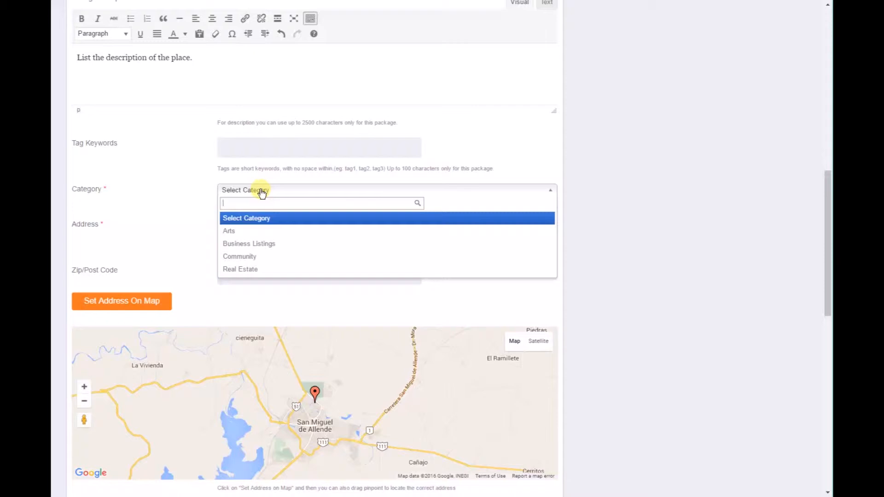
left_click(245, 273)
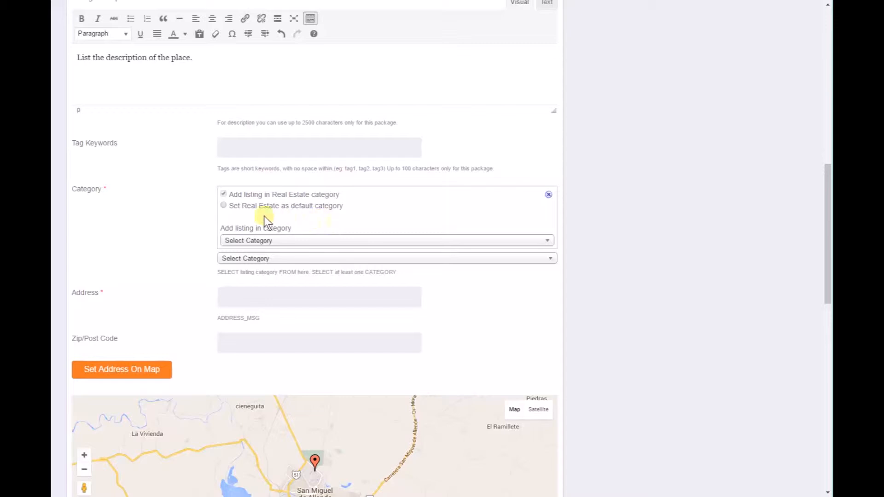
left_click(257, 242)
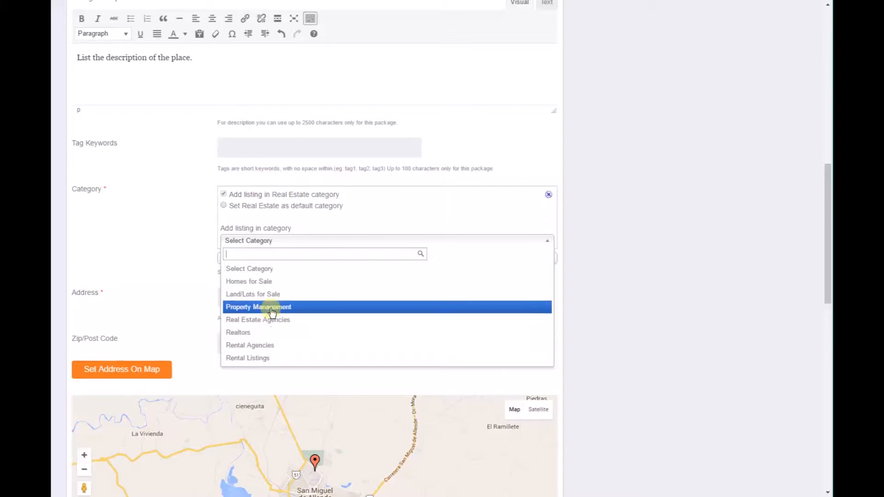
left_click(272, 282)
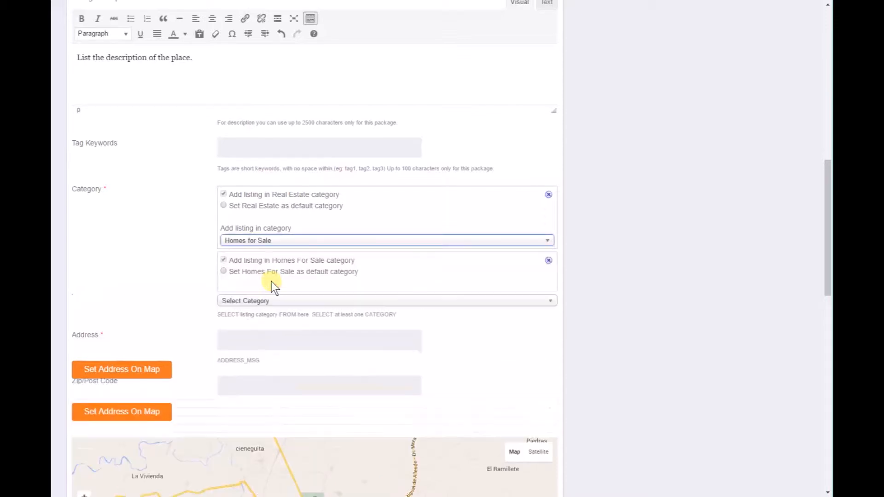
scroll(168, 235, "down", 5)
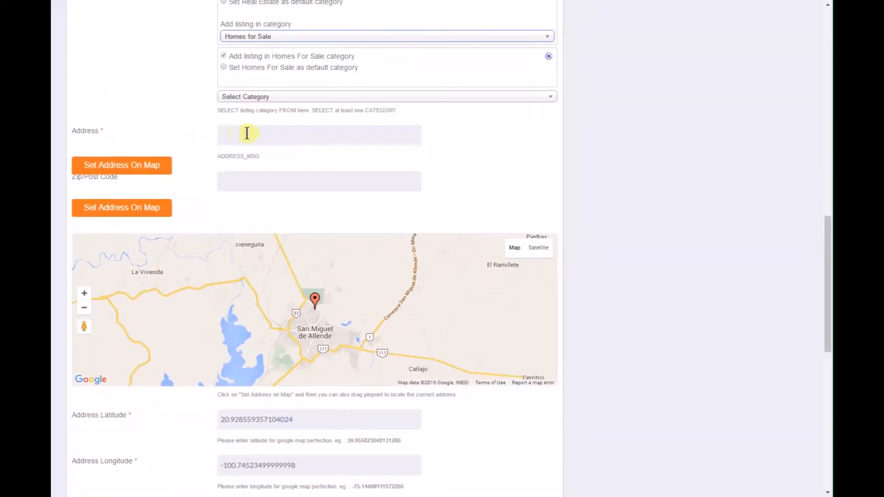
Enter the address 'San Francisco 1' and zip code 37700.
left_click(247, 134)
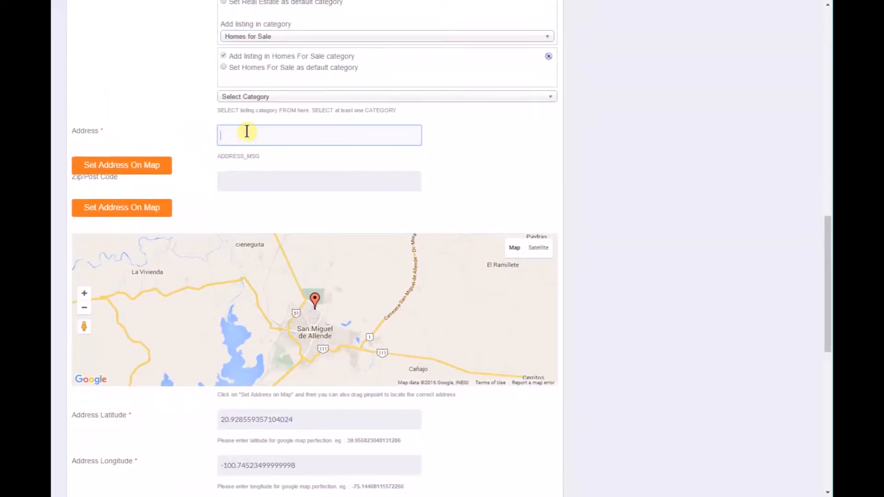
type("San")
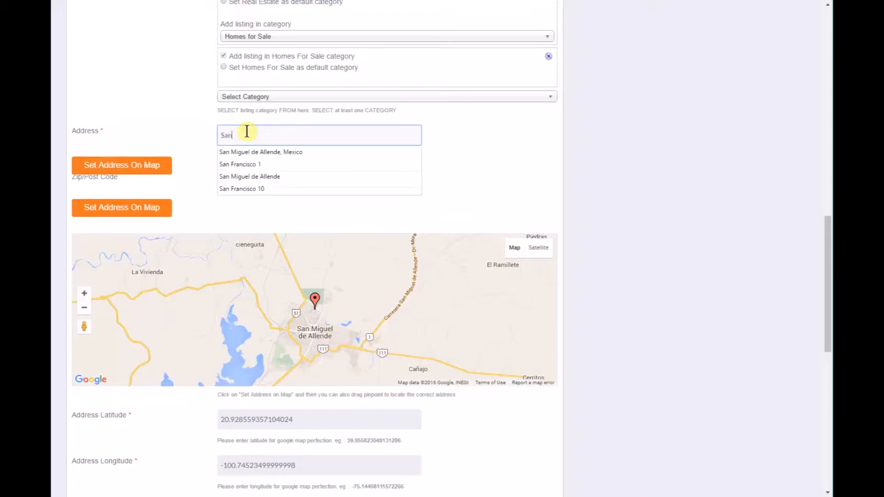
type(" Fra")
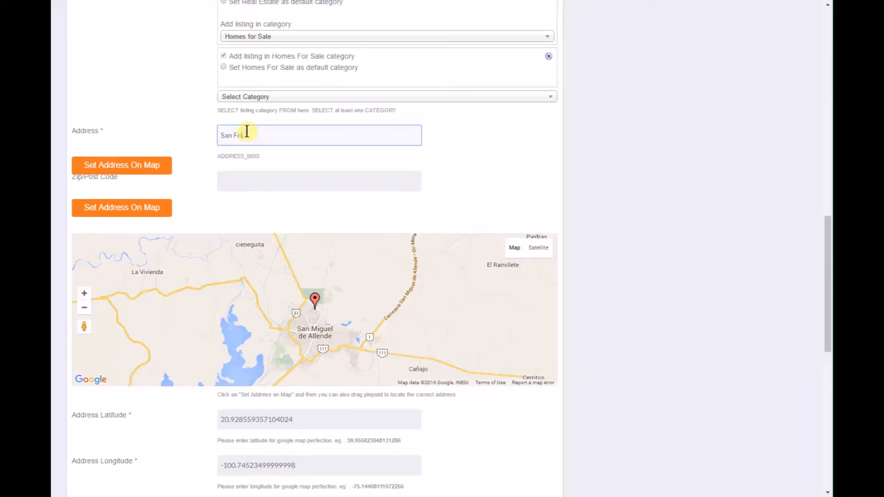
type("ncisco 1")
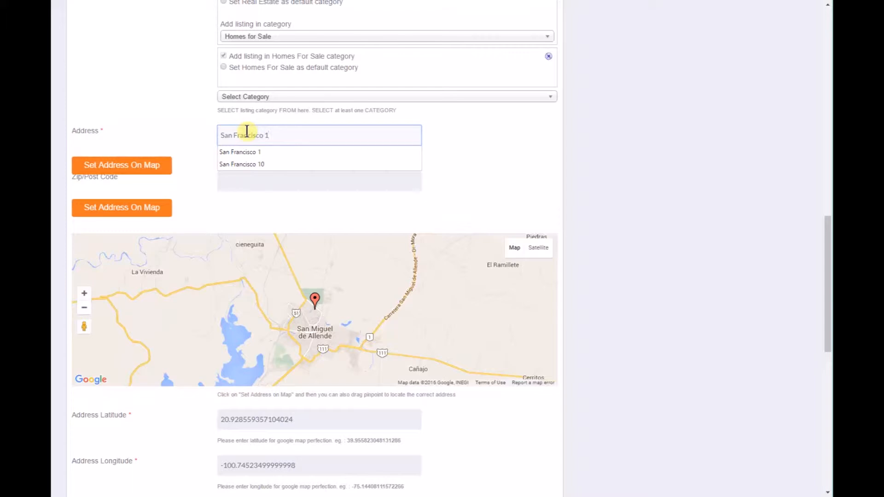
key("Tab")
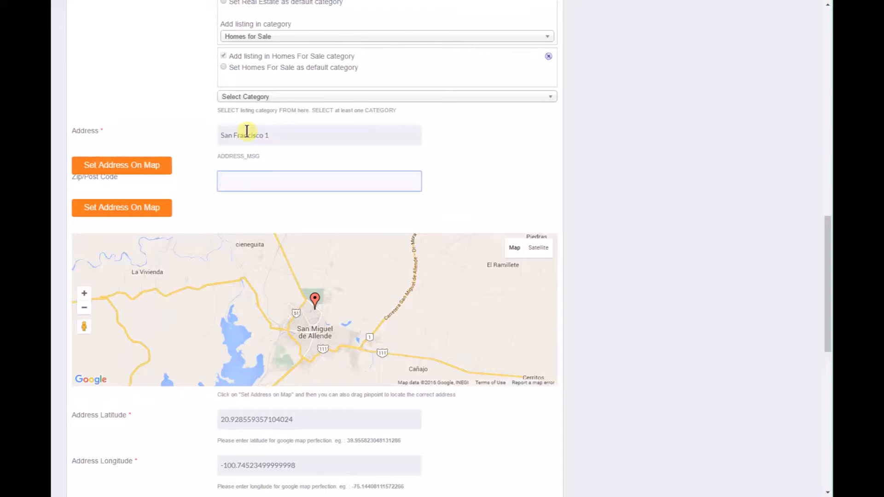
type("37700")
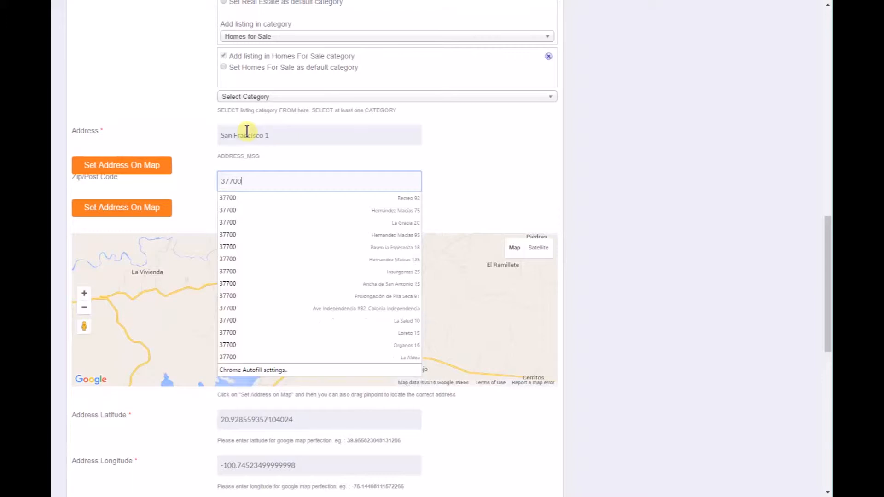
key("Tab")
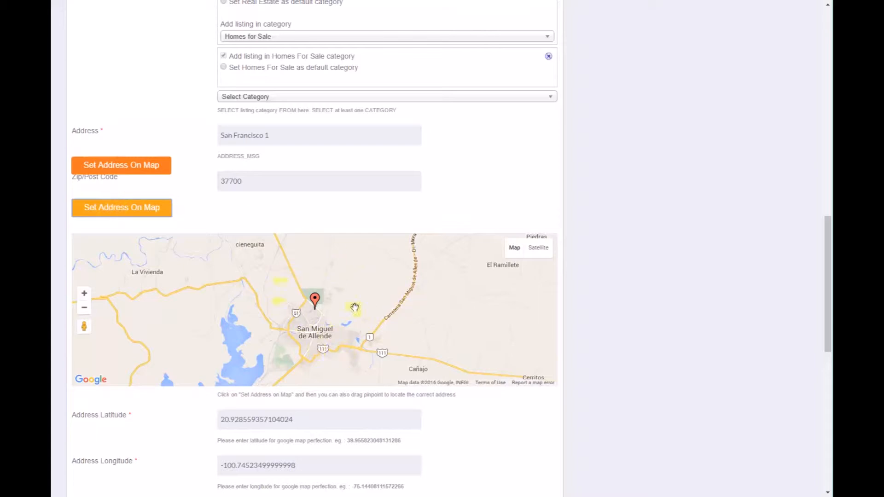
Place the address pin on the map and zoom in to street level.
left_click(119, 209)
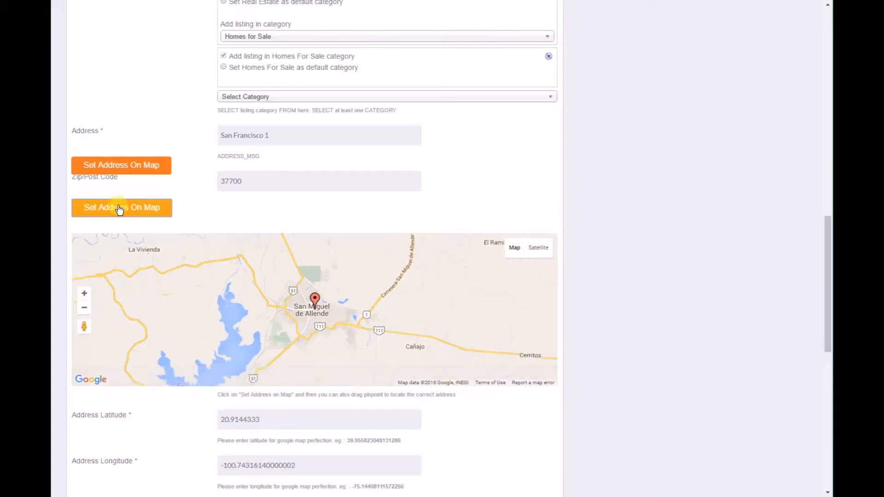
left_click(84, 295)
left_click(84, 295)
left_click(85, 295)
left_click(85, 295)
left_click(85, 295)
left_click(84, 294)
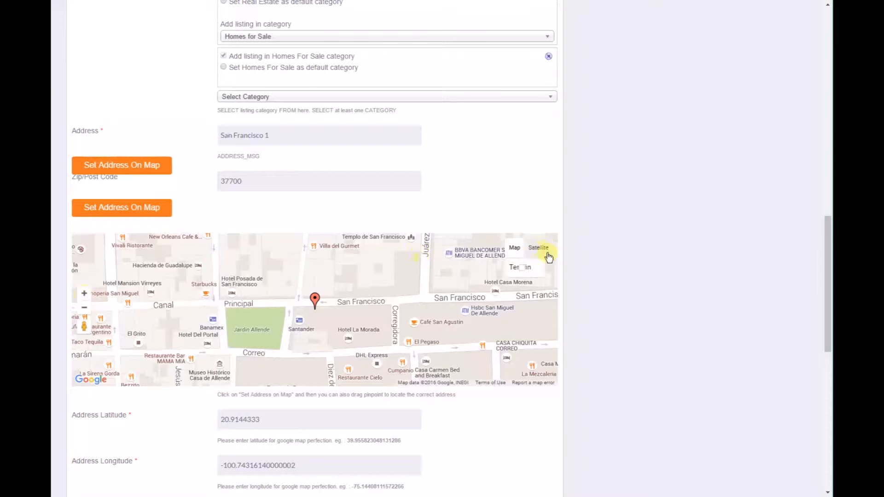
scroll(608, 260, "down", 3)
scroll(607, 265, "down", 7)
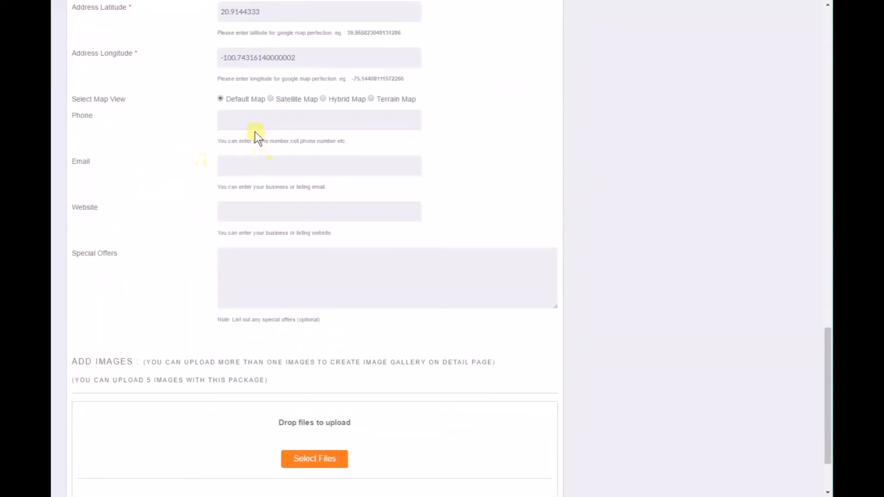
left_click(244, 121)
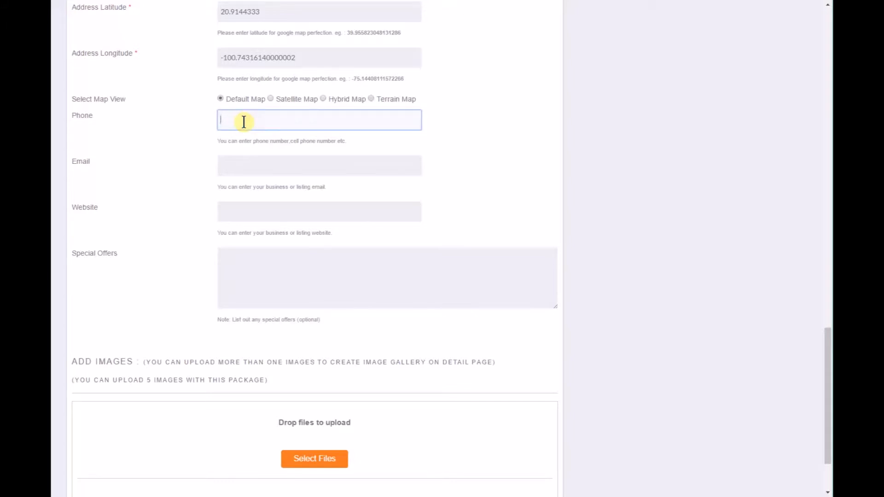
left_click(245, 166)
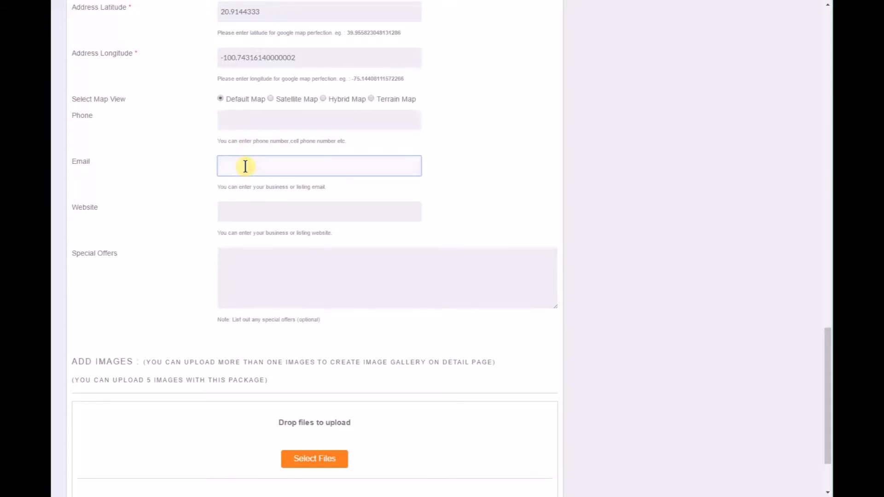
left_click(240, 213)
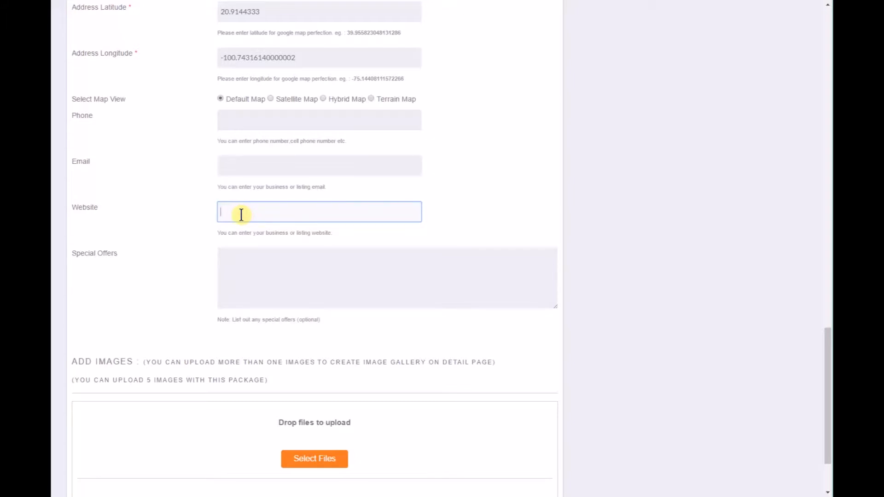
left_click(261, 274)
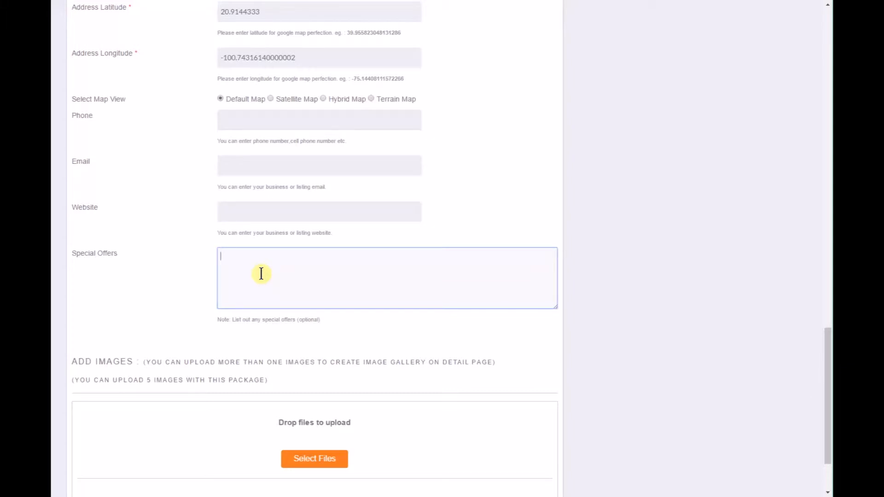
scroll(421, 242, "down", 2)
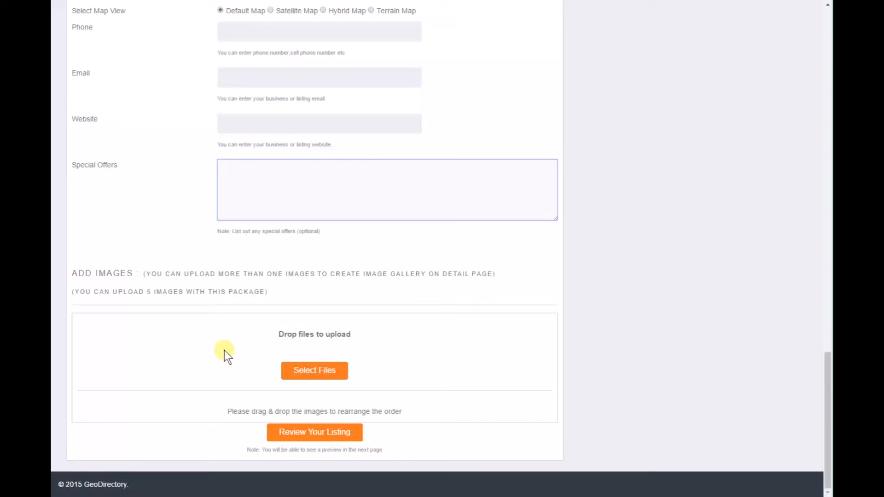
Attach Sunday Brunch.jpg as the listing image and submit the form for review.
left_click(316, 374)
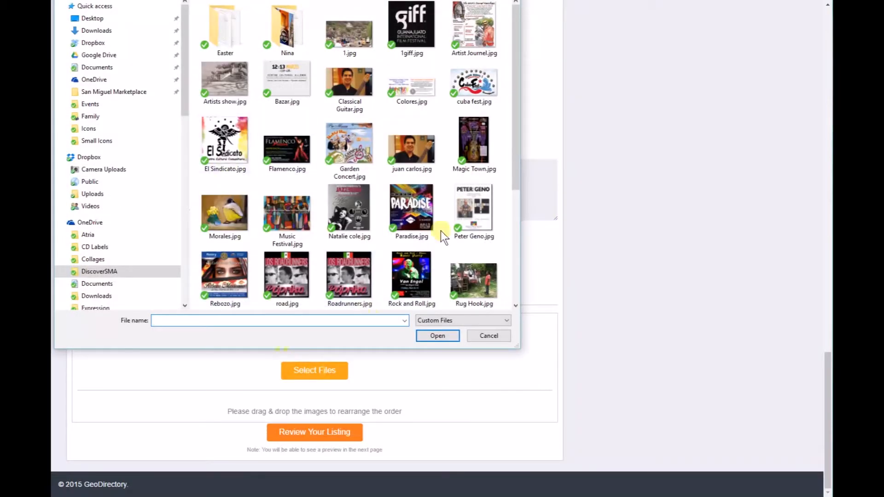
scroll(341, 208, "down", 3)
scroll(350, 237, "up", 3)
scroll(351, 238, "down", 3)
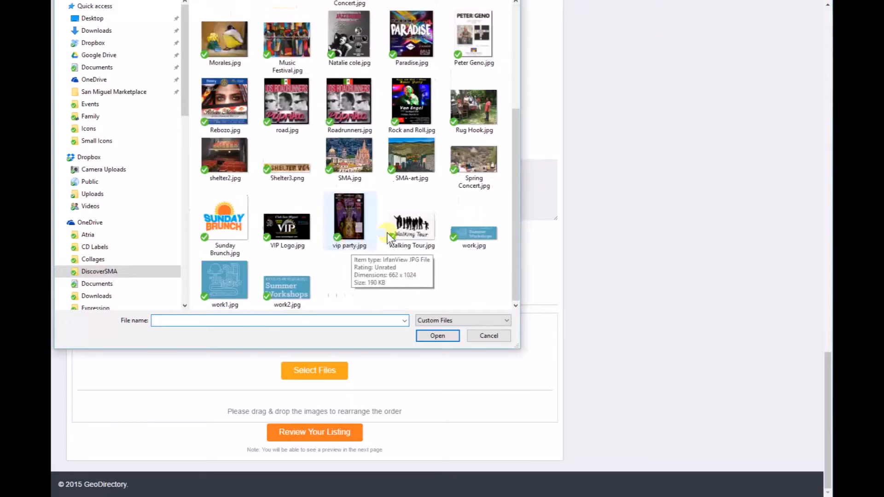
double_click(223, 229)
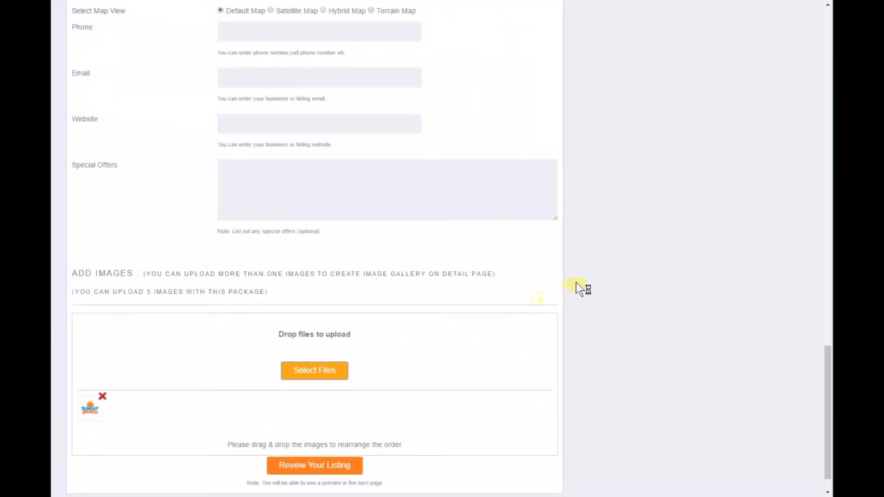
scroll(585, 288, "down", 2)
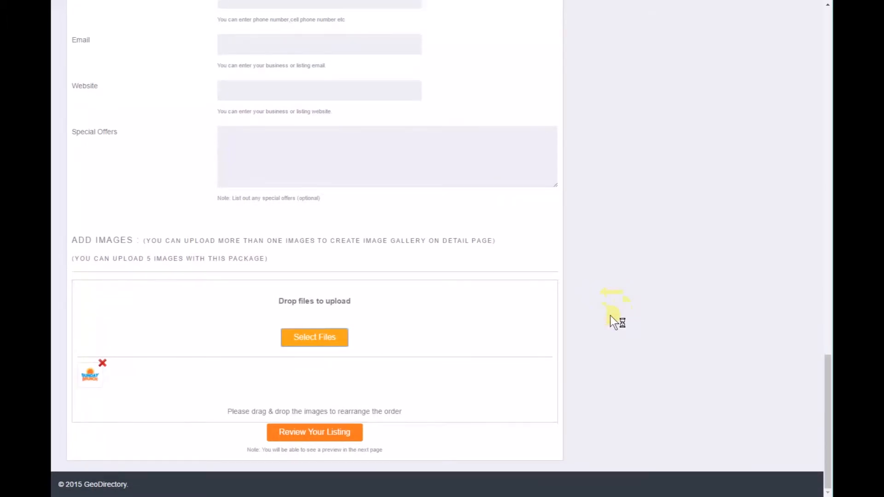
left_click(317, 435)
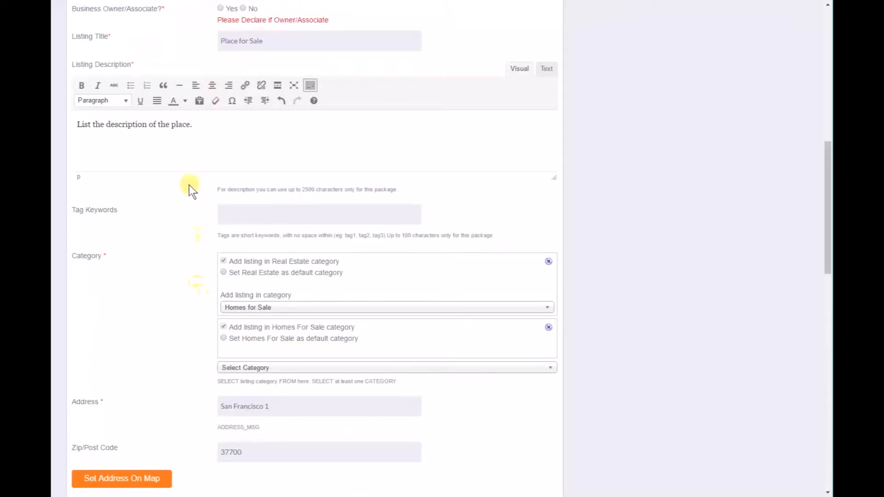
Set Business Owner/Associate to Yes and resubmit the listing for preview.
scroll(190, 256, "up", 3)
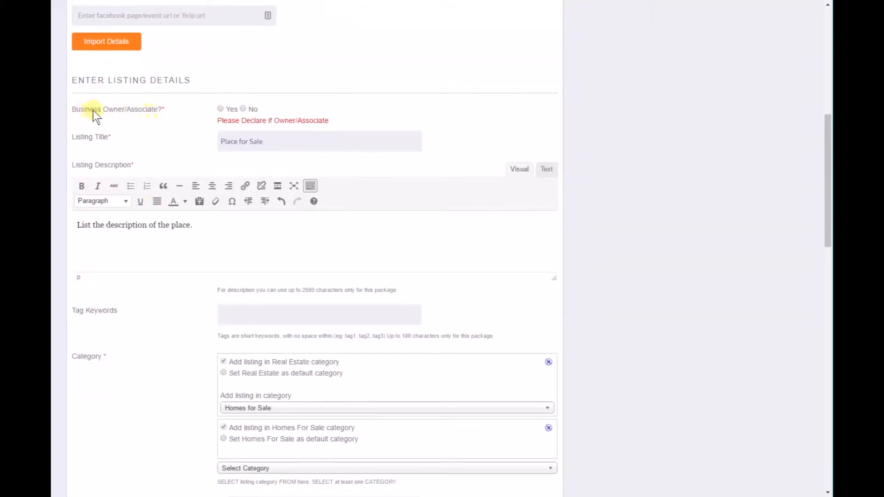
left_click(221, 109)
scroll(138, 152, "down", 9)
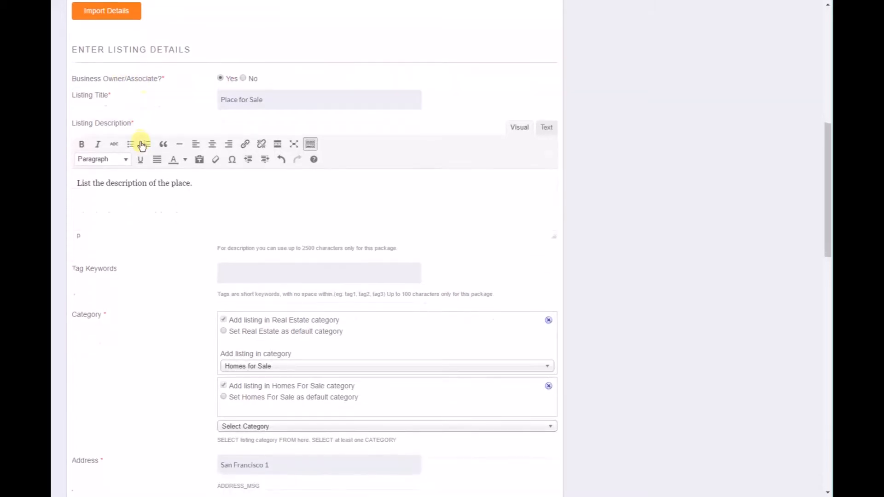
scroll(140, 167, "down", 10)
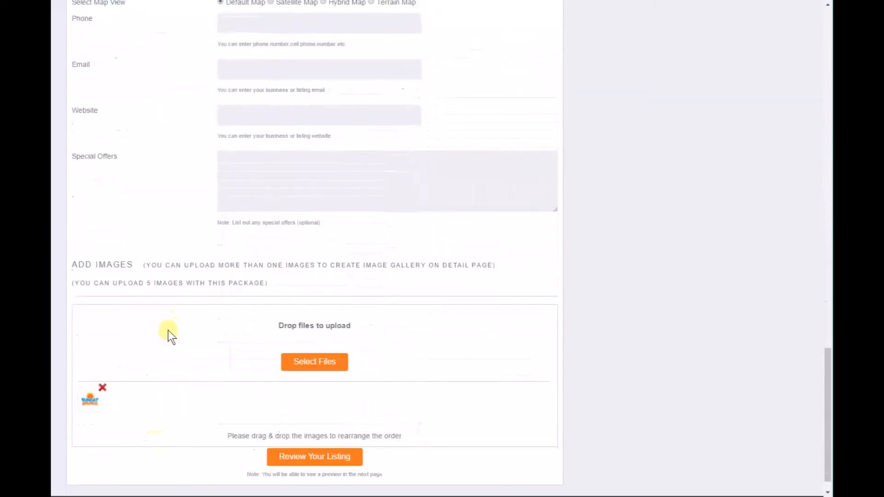
left_click(313, 435)
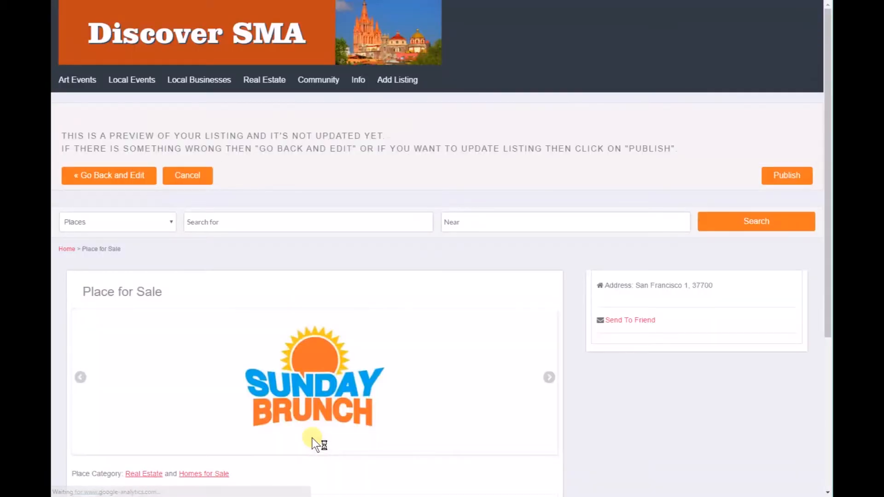
scroll(573, 262, "down", 5)
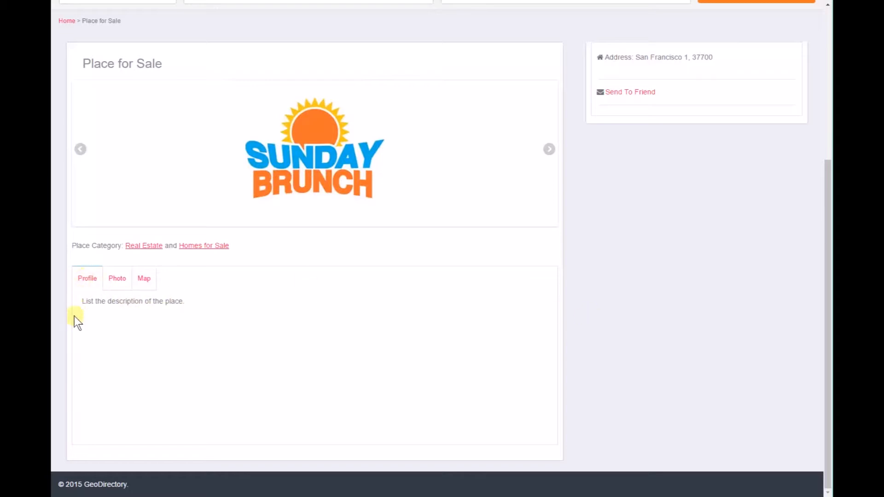
left_click(120, 281)
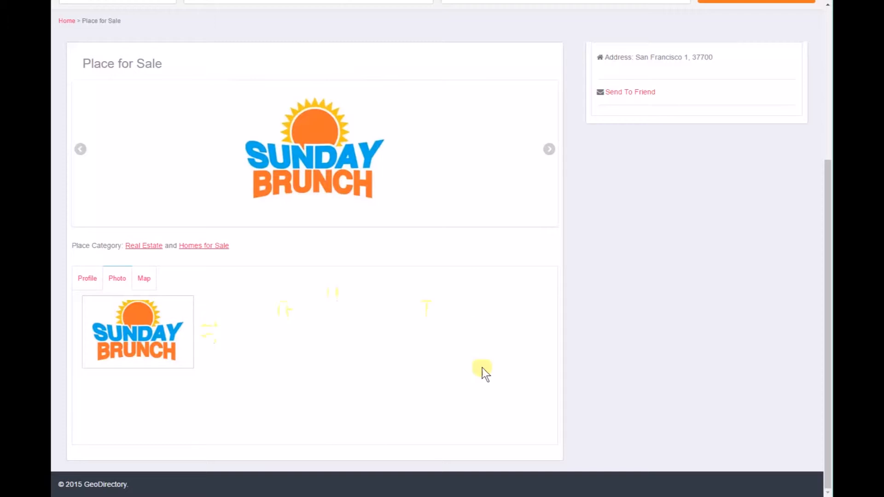
left_click(145, 280)
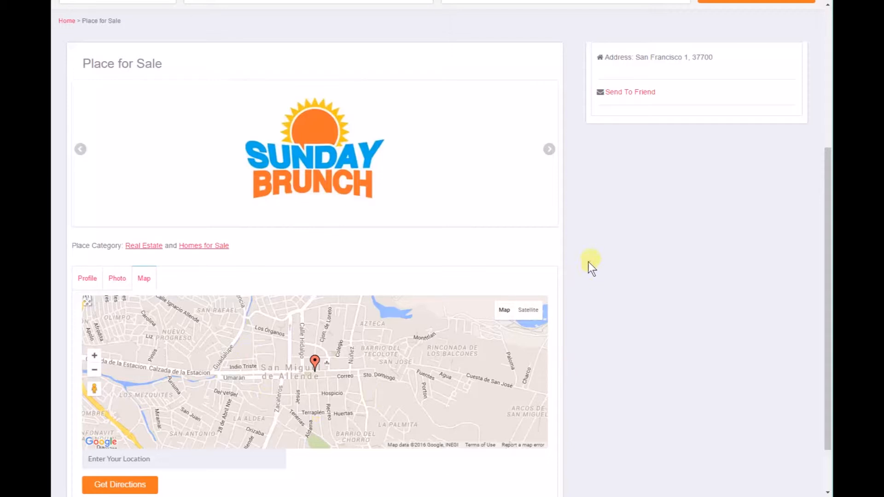
scroll(589, 261, "down", 2)
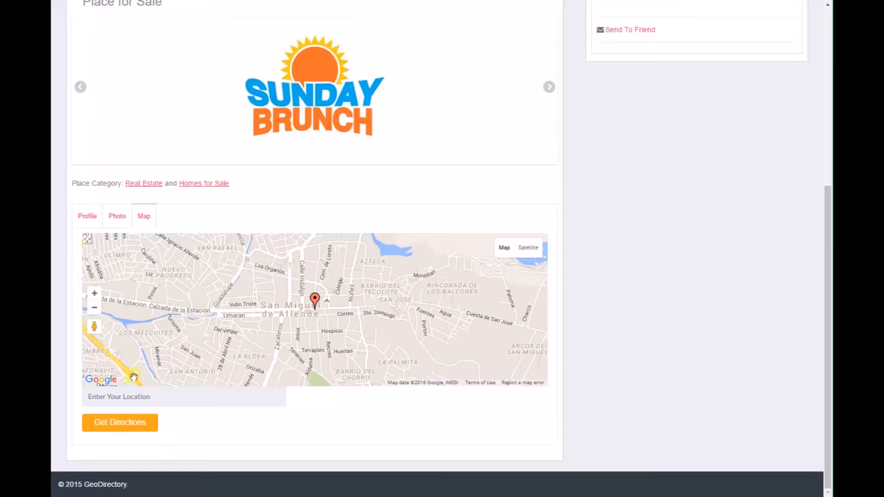
scroll(633, 344, "up", 6)
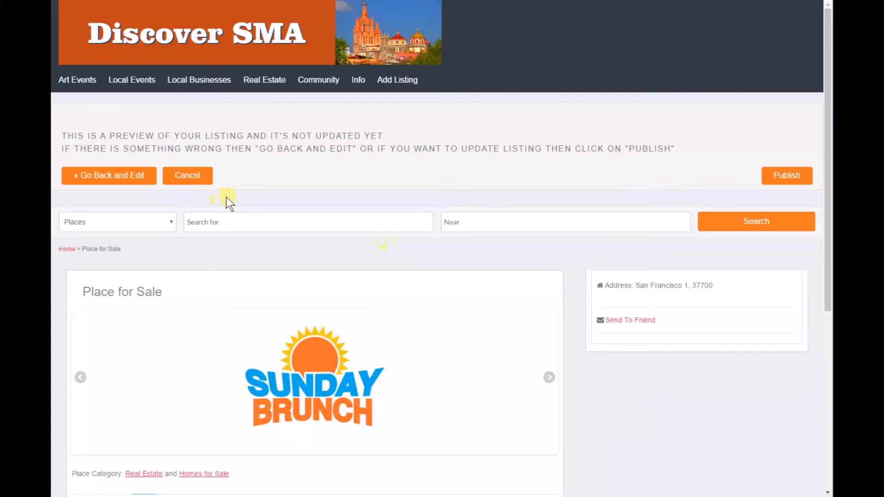
Return from the preview to the editable listing form.
left_click(109, 177)
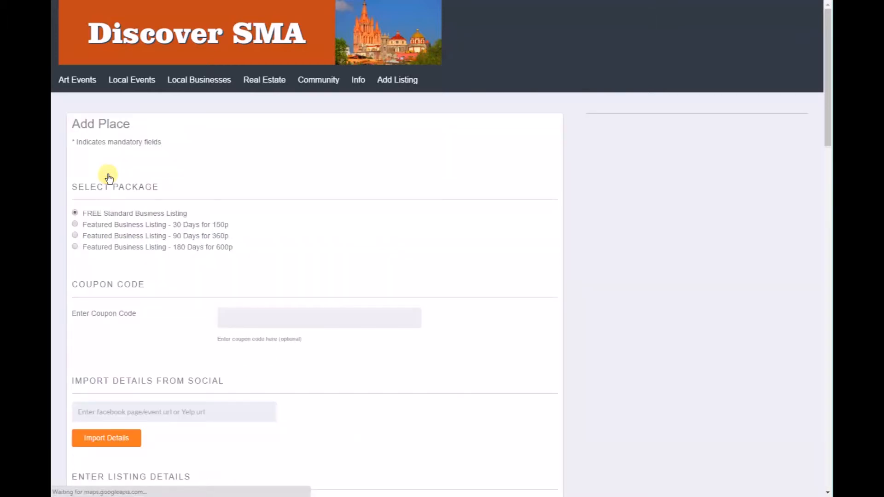
scroll(63, 203, "down", 15)
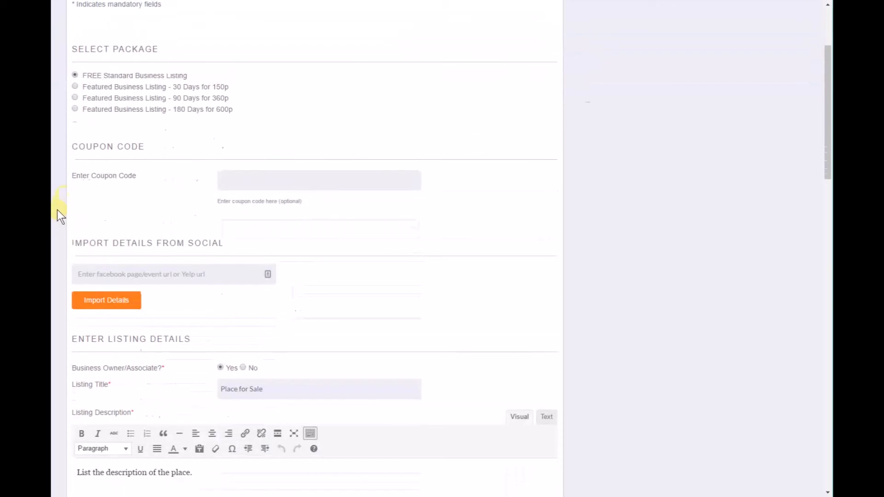
scroll(56, 211, "down", 10)
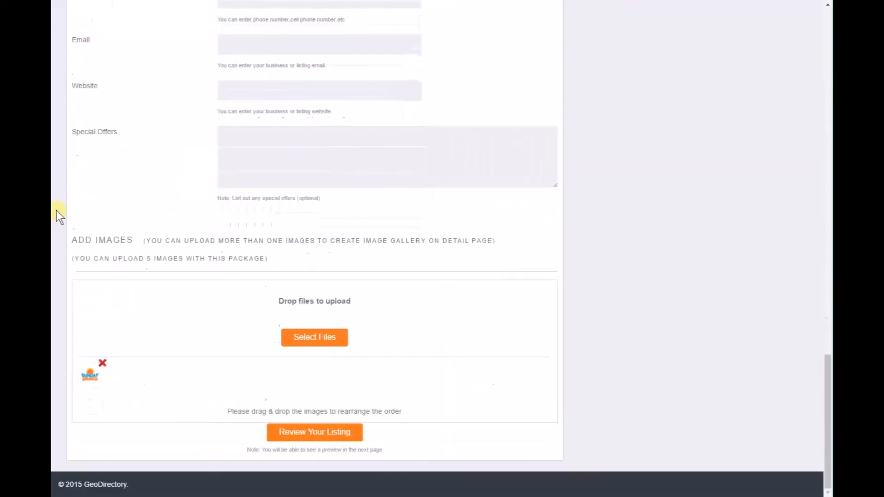
left_click(280, 44)
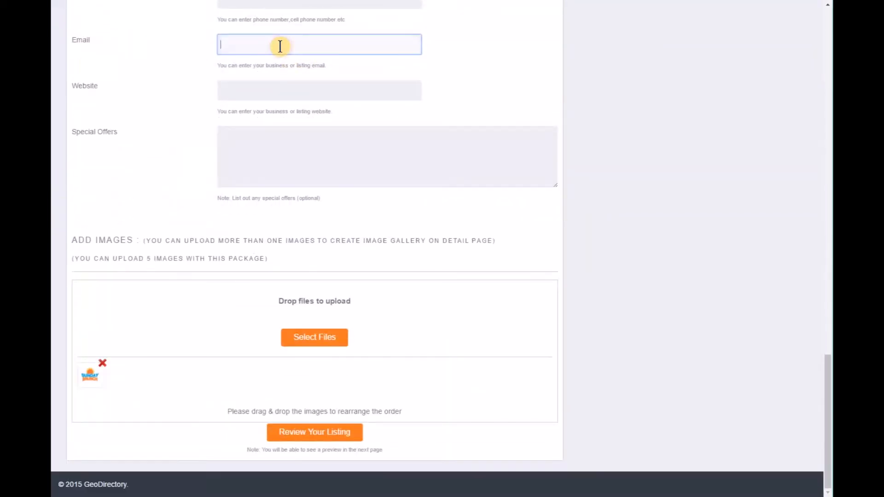
type("info")
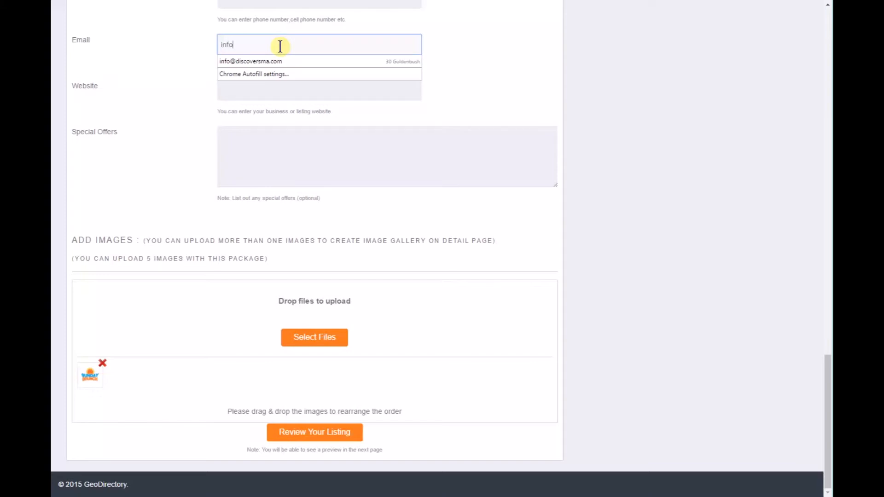
key("Down")
key("Return")
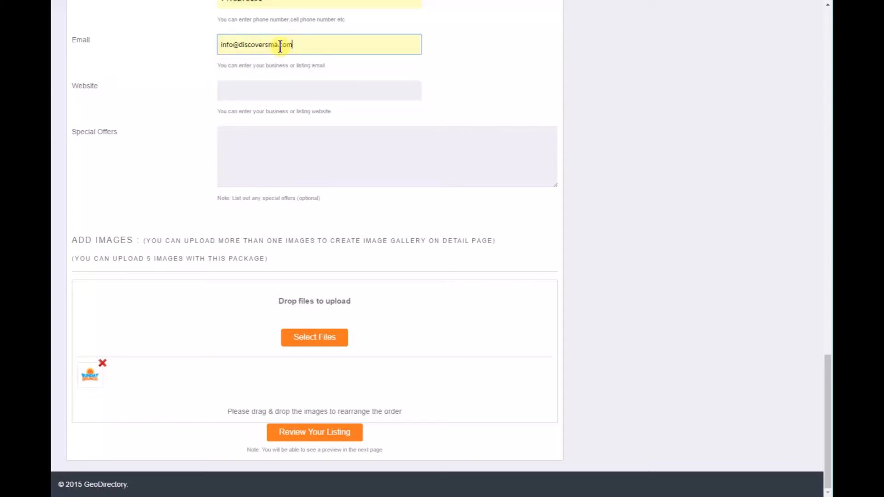
key("Tab")
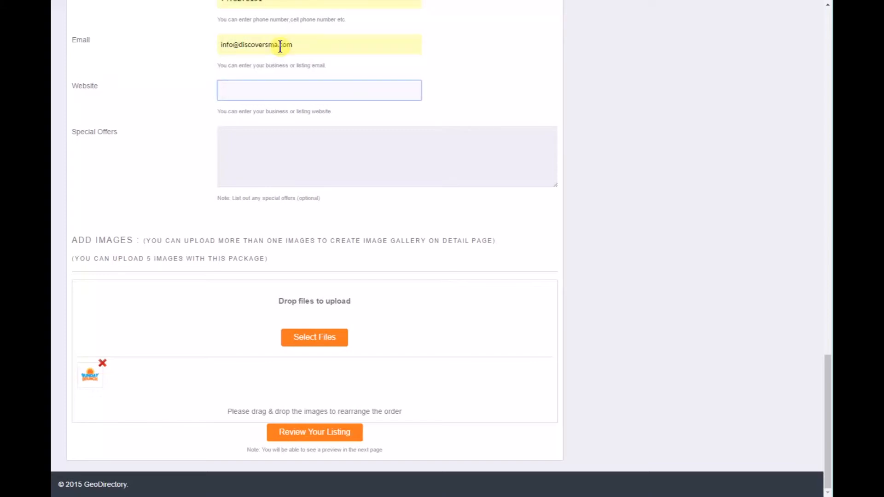
type("www")
key("BackSpace")
key("BackSpace")
key("BackSpace")
type("h")
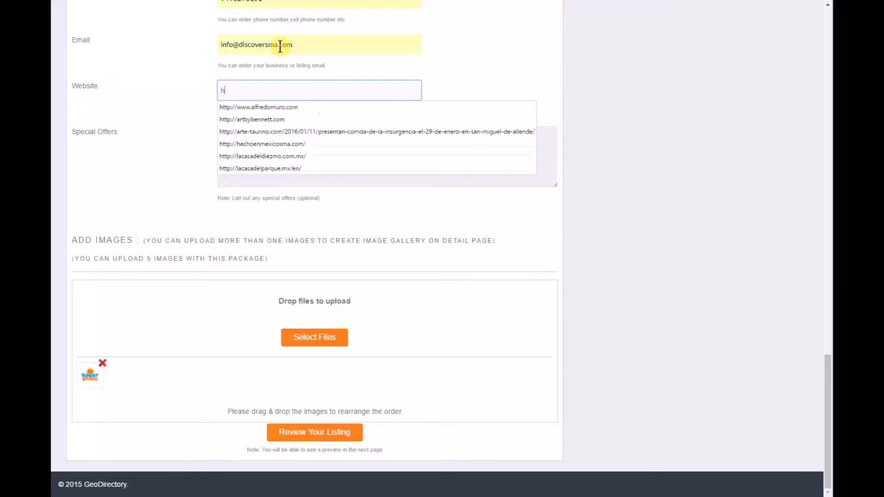
type("ttp://discoversma")
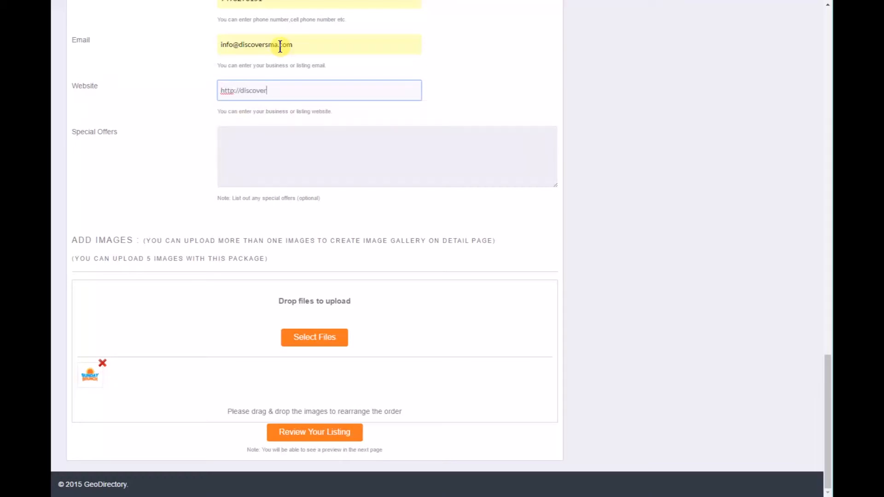
type(".com")
Preview the updated listing and check its phone, Send Enquiry and Website details.
left_click(311, 434)
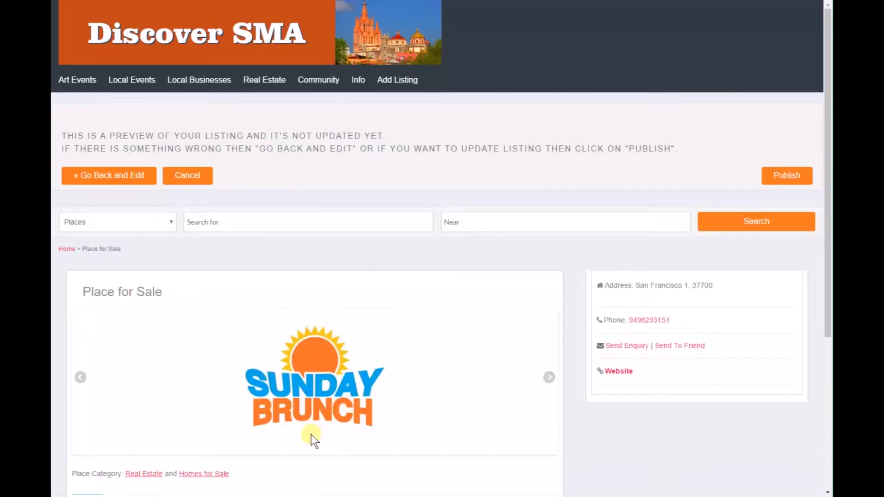
scroll(510, 236, "down", 5)
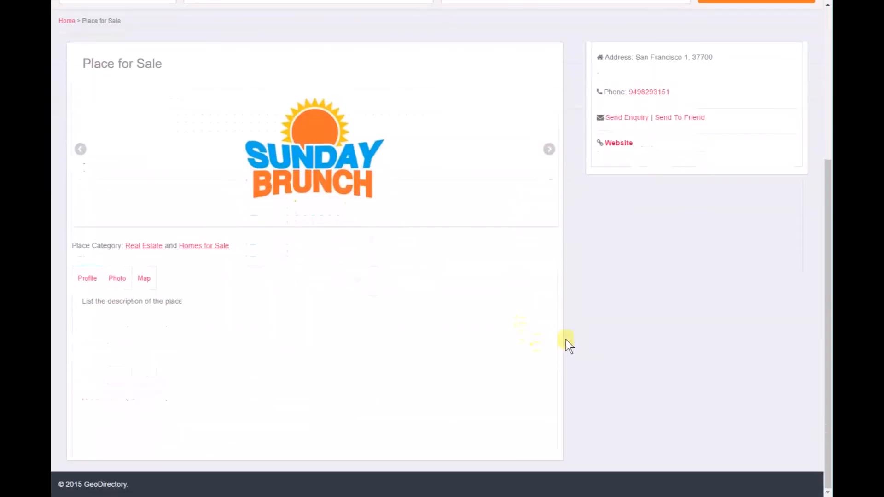
scroll(592, 344, "up", 4)
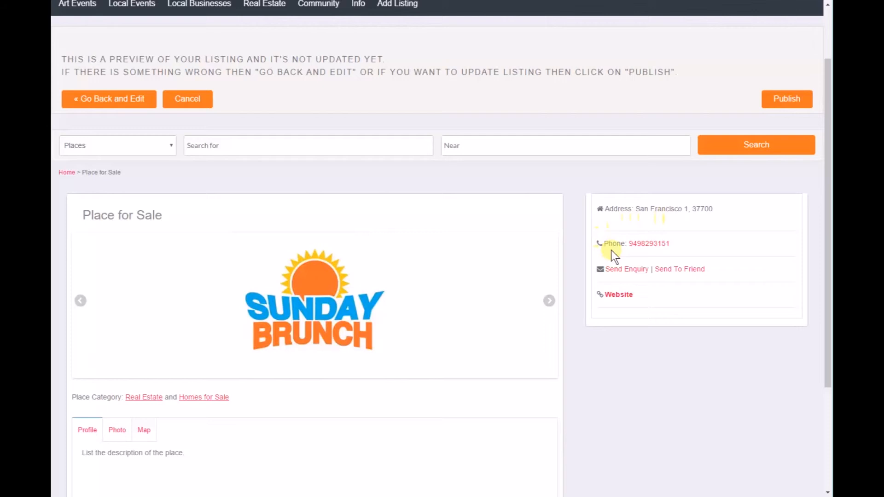
left_click(624, 272)
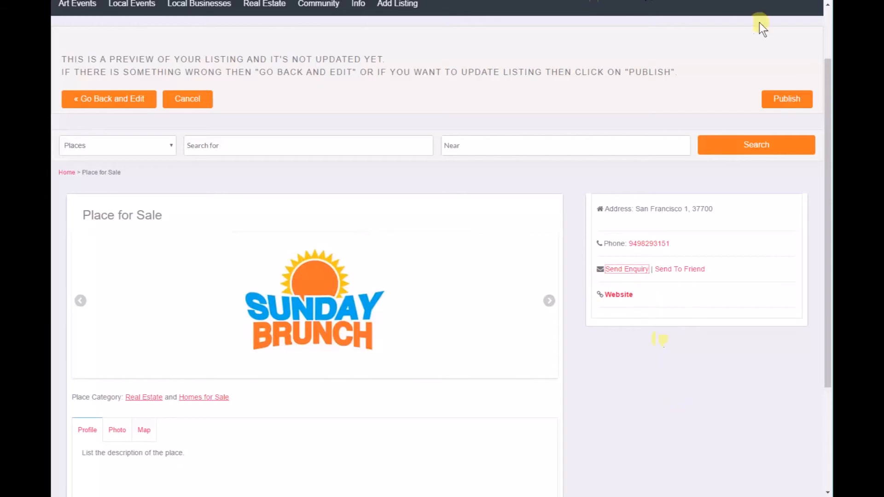
Publish the listing and scroll through its live page details.
left_click(786, 103)
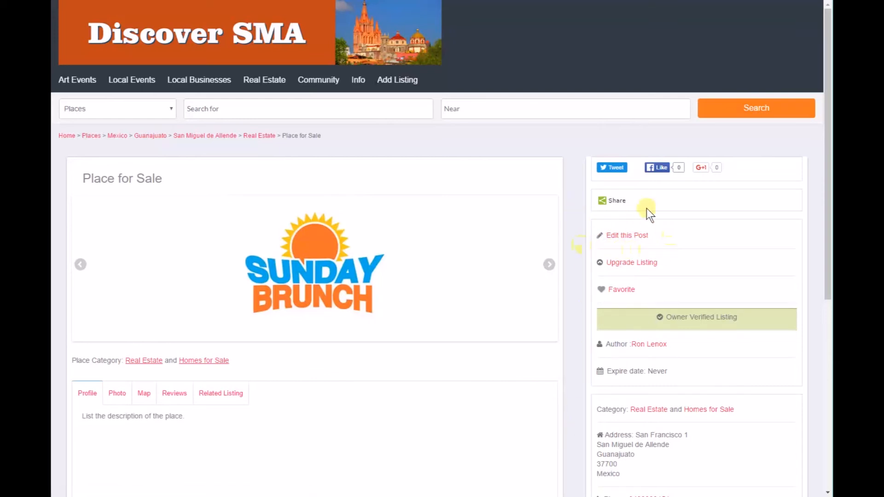
scroll(574, 239, "down", 2)
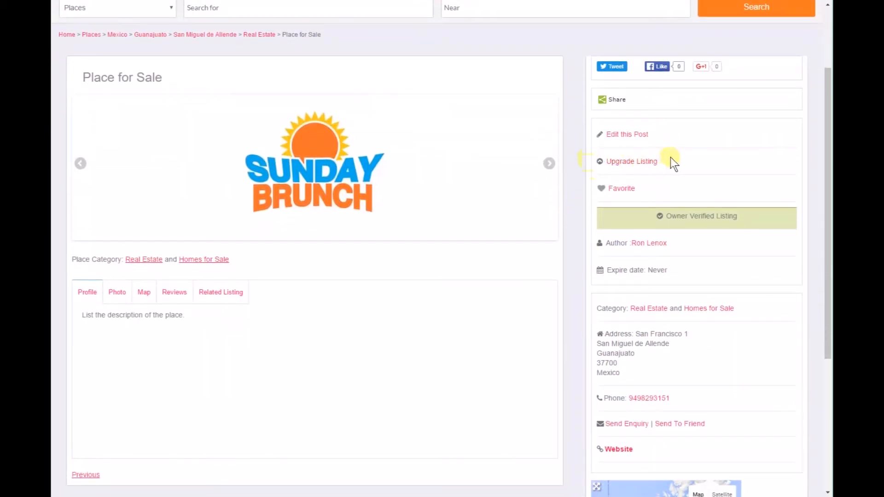
Mark the published Place for Sale listing as a favourite.
left_click(601, 189)
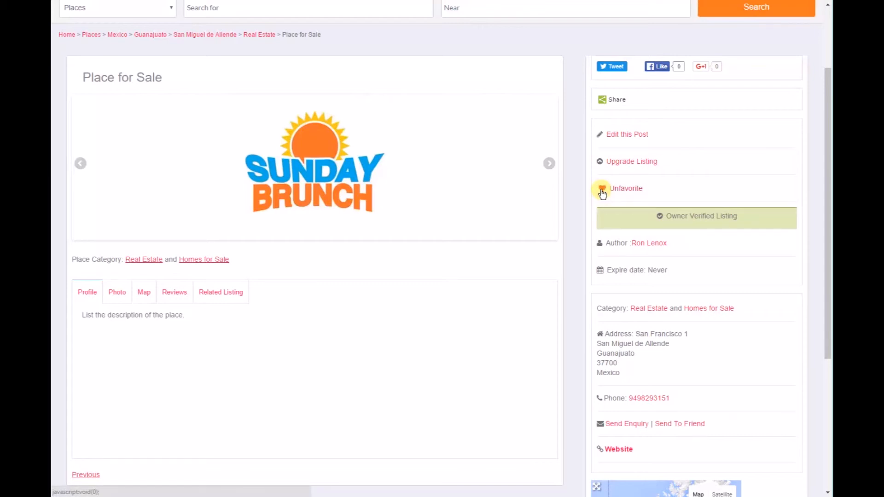
scroll(598, 196, "down", 2)
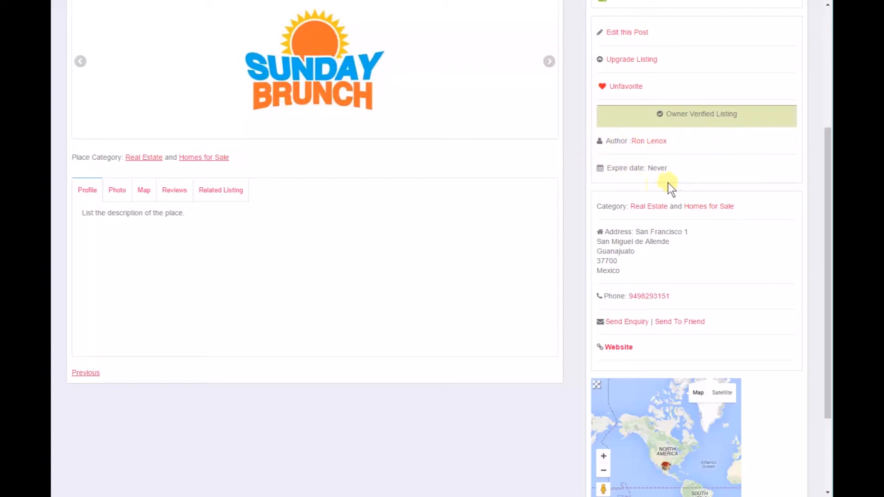
scroll(665, 187, "down", 2)
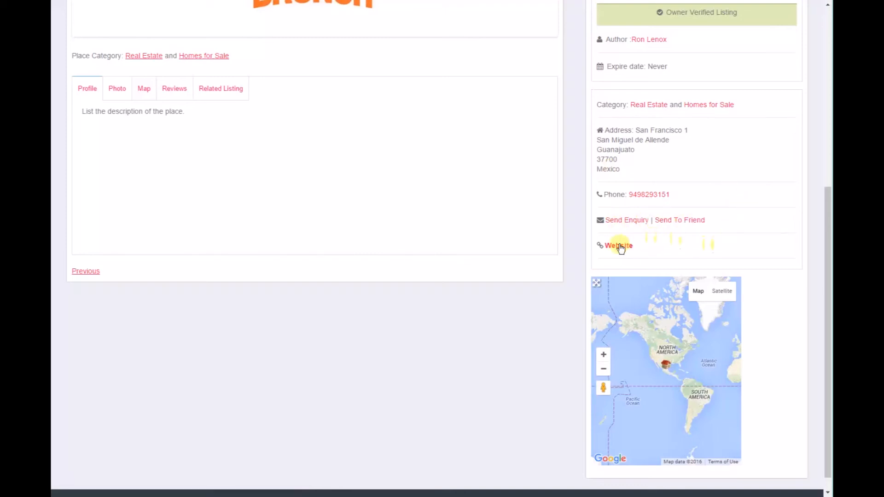
Zoom the listing's map in to street level over central San Miguel de Allende.
left_click(603, 355)
left_click(604, 356)
left_click(604, 355)
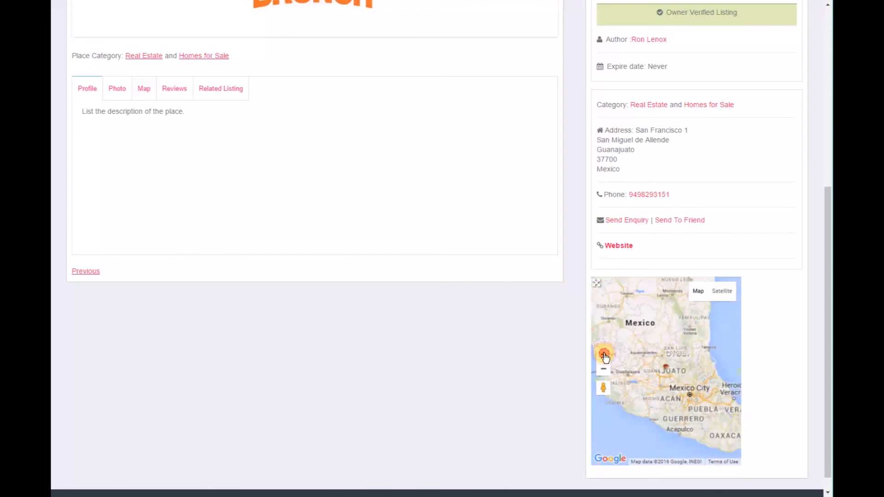
left_click(604, 355)
left_click(603, 355)
left_click(604, 355)
left_click(604, 355)
left_click(604, 355)
left_click(604, 356)
left_click(604, 355)
left_click(604, 355)
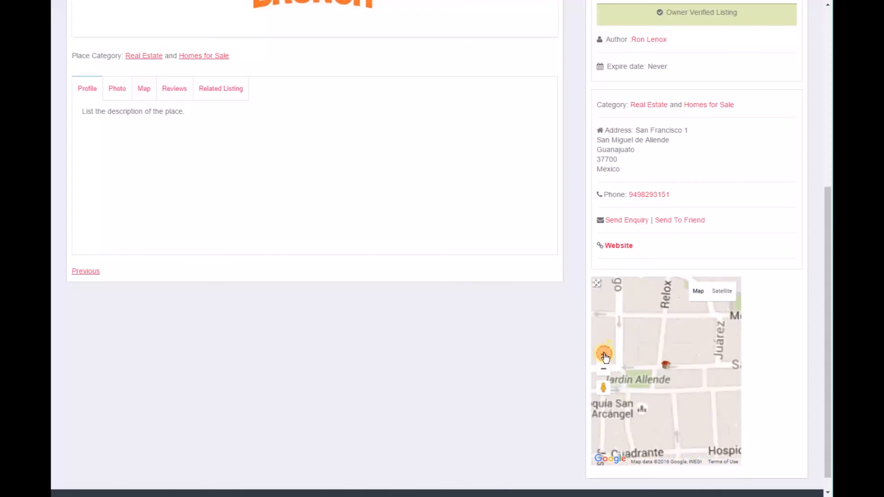
left_click(604, 355)
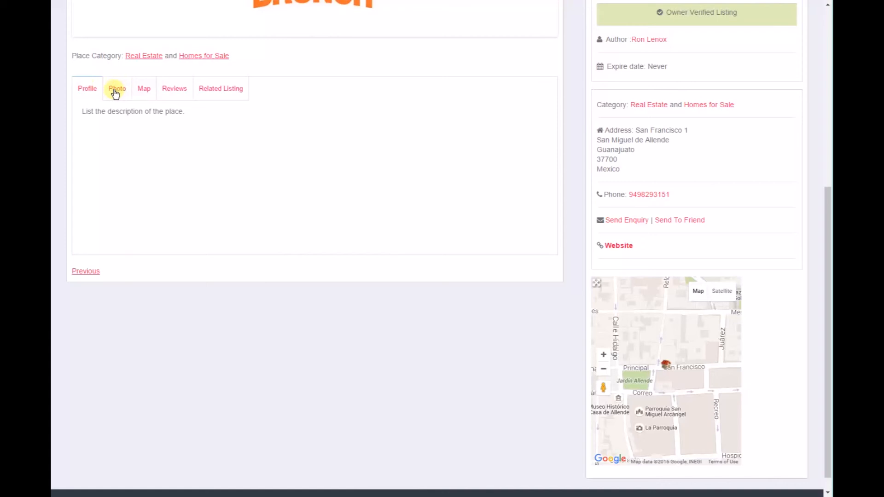
Show the listing's Reviews tab with its empty Leave a Review form, back at the page top.
left_click(174, 92)
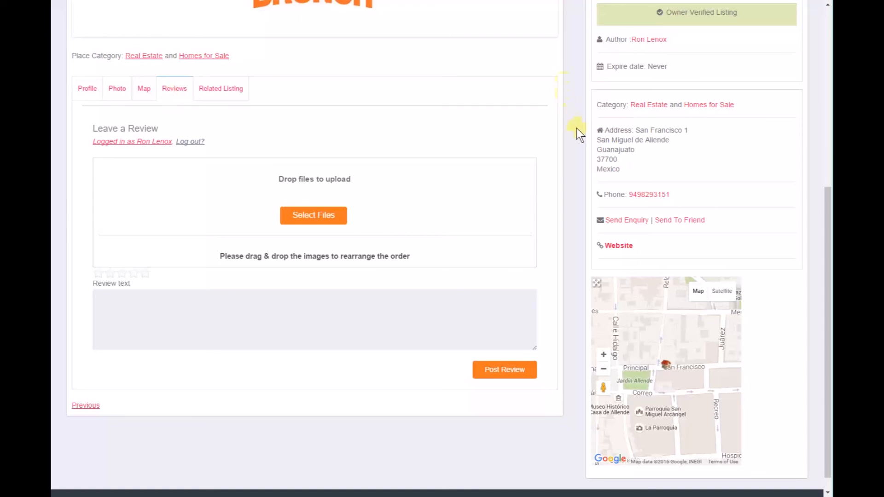
scroll(579, 137, "up", 3)
scroll(579, 137, "up", 4)
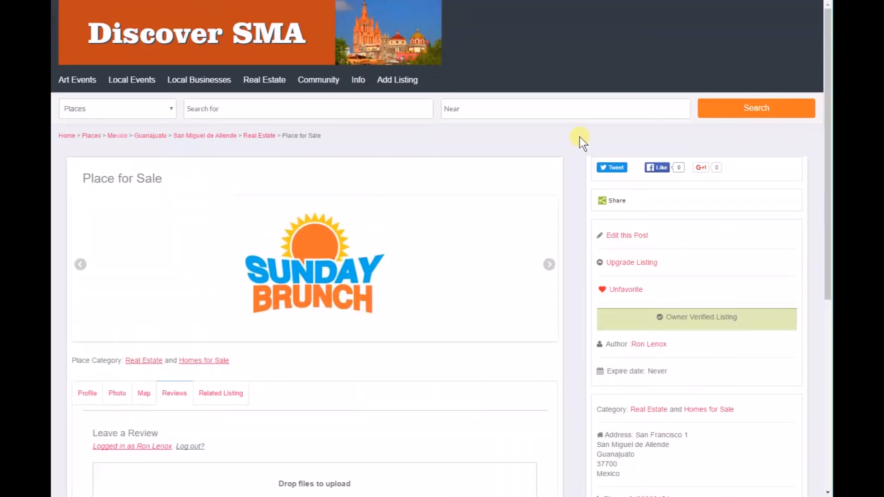